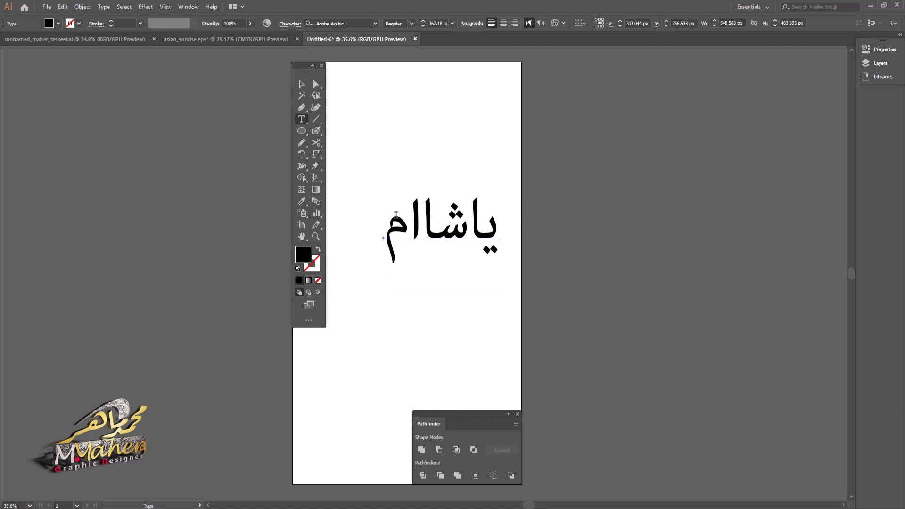
# Delete the alef beside the meem and set the word in Bustan Bold.
pyautogui.moveTo(418, 225); pyautogui.dragTo(412, 224)
pyautogui.press('BackSpace')
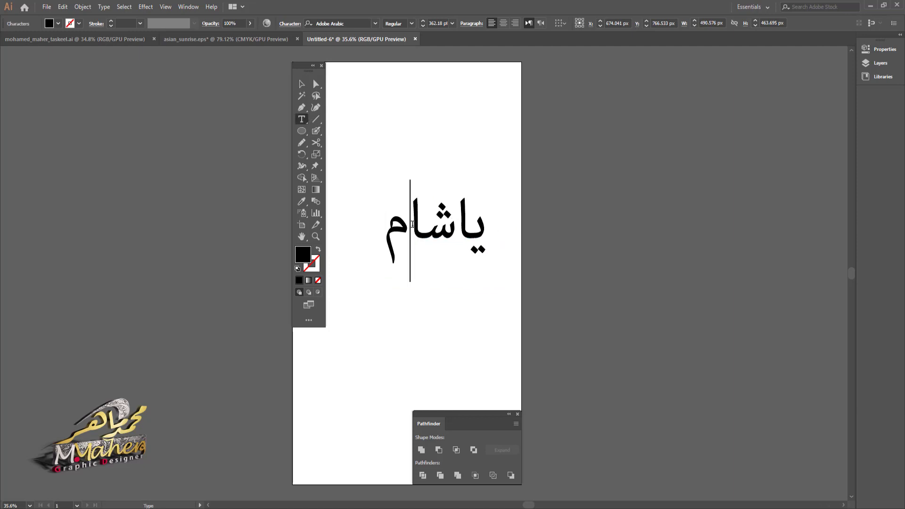
pyautogui.click(299, 84)
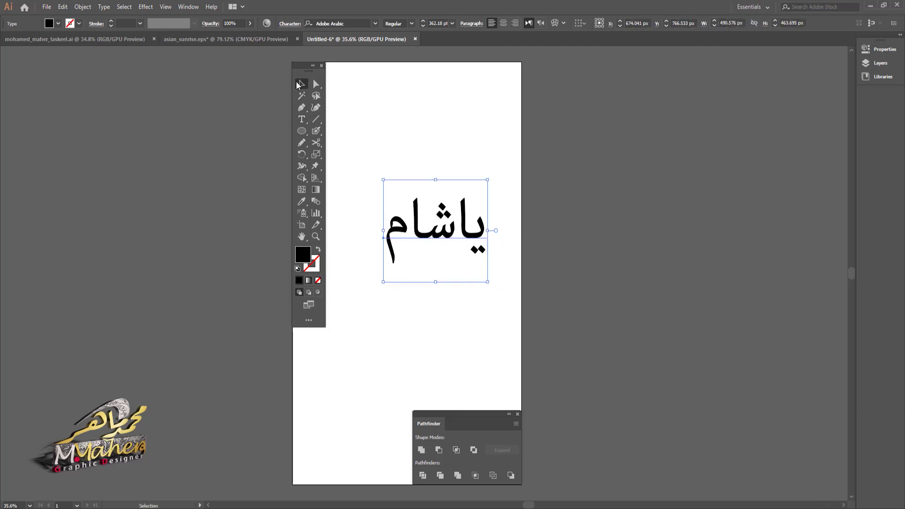
pyautogui.click(375, 23)
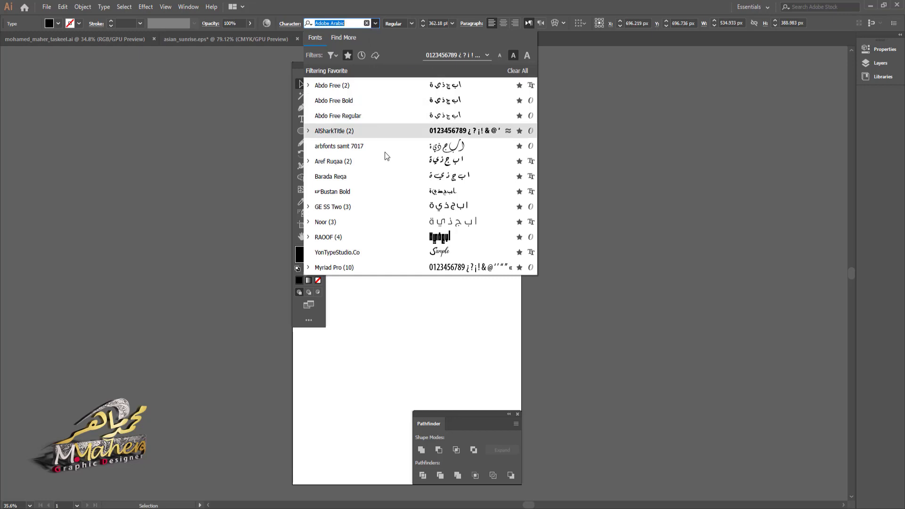
pyautogui.click(391, 191)
# Enlarge and reposition the word, convert it to outlines, and isolate the outlined group.
pyautogui.moveTo(375, 162); pyautogui.dragTo(355, 125)
pyautogui.moveTo(423, 250); pyautogui.dragTo(427, 283)
pyautogui.rightClick(426, 262)
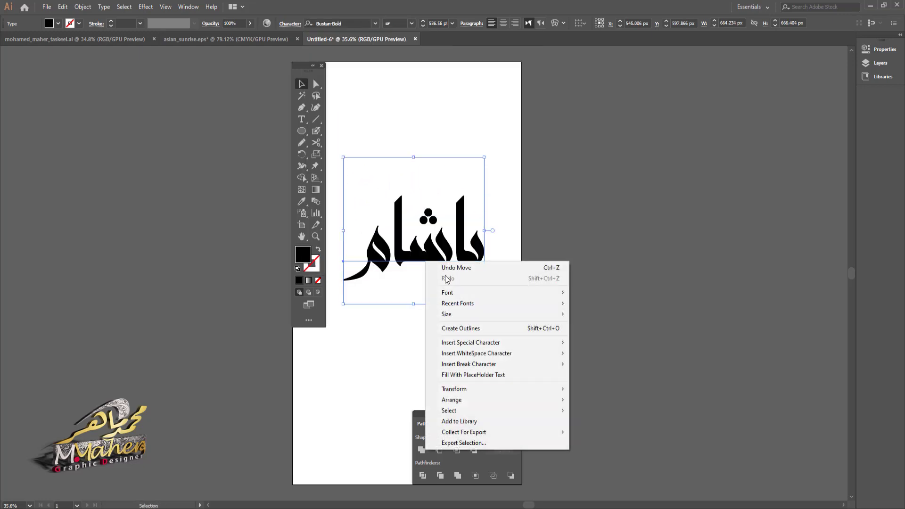
pyautogui.click(483, 329)
pyautogui.rightClick(451, 257)
pyautogui.click(488, 325)
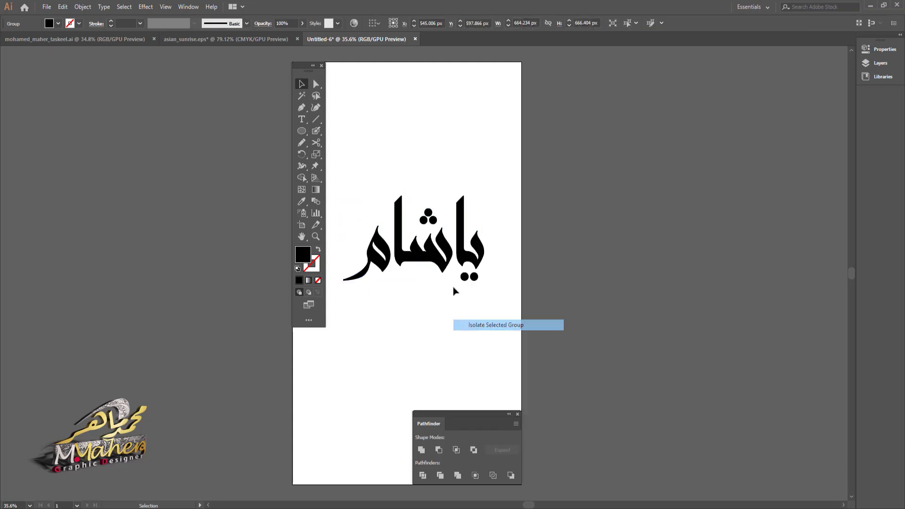
# Exit isolation mode and ungroup the outlined letters.
pyautogui.rightClick(452, 268)
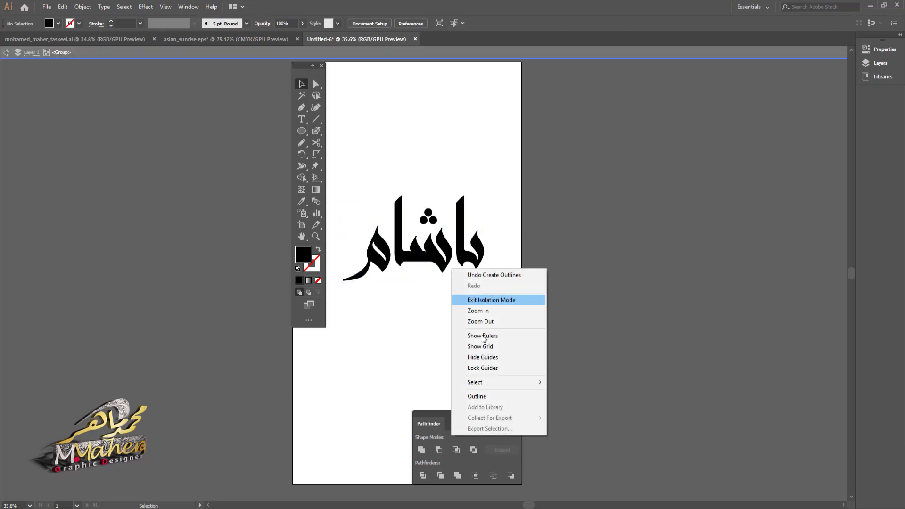
pyautogui.click(13, 55)
pyautogui.click(402, 251)
pyautogui.rightClick(402, 250)
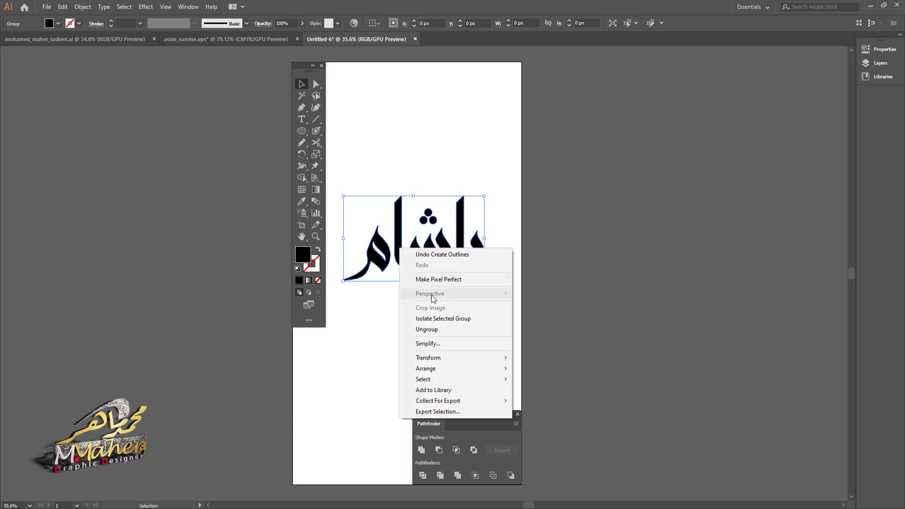
pyautogui.click(425, 329)
# Release the last letter's compound path and move its two dots below the word.
pyautogui.click(477, 264)
pyautogui.rightClick(478, 262)
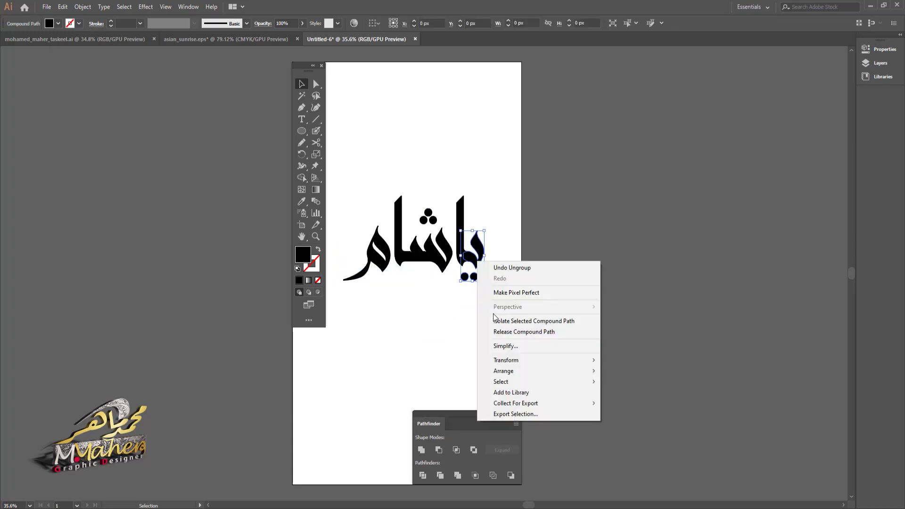
pyautogui.click(519, 331)
pyautogui.click(488, 292)
pyautogui.click(468, 277)
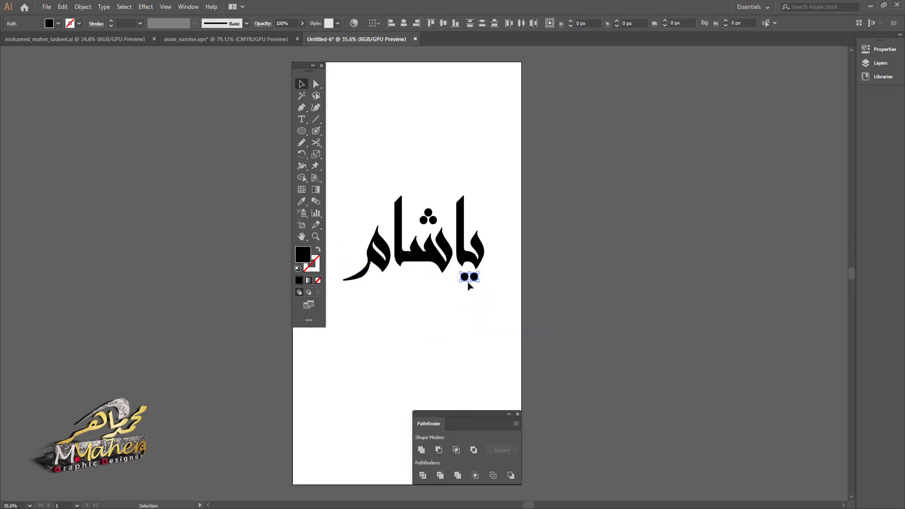
pyautogui.moveTo(475, 279); pyautogui.dragTo(482, 345)
# Release the middle letter's compound path and place its three dots just above the two dots.
pyautogui.rightClick(437, 238)
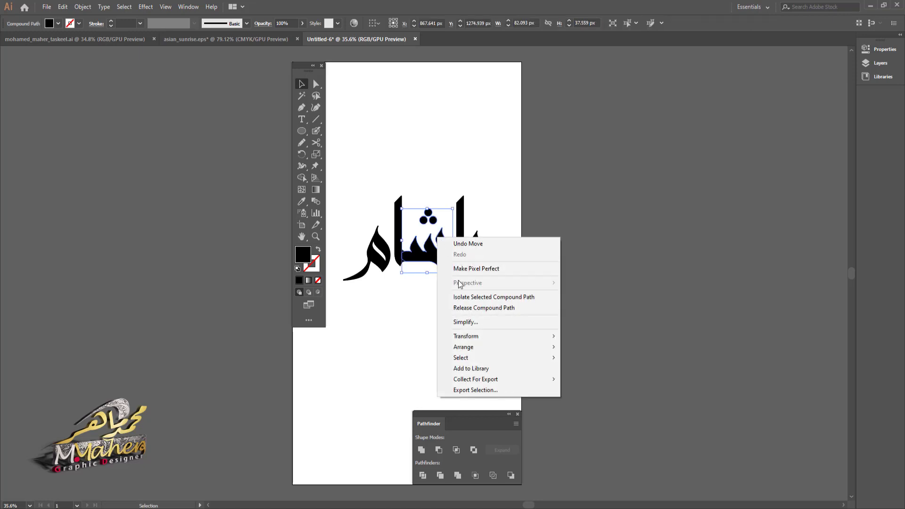
pyautogui.click(477, 311)
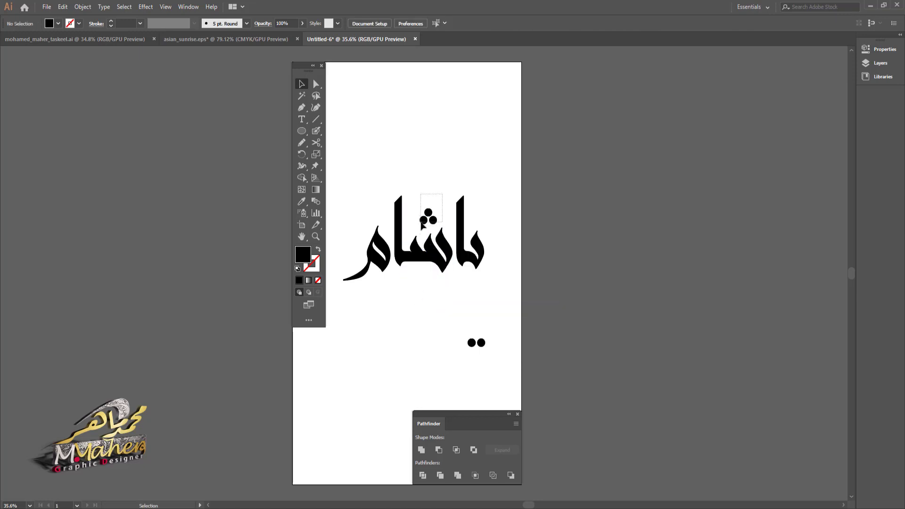
pyautogui.click(434, 221)
pyautogui.moveTo(437, 225); pyautogui.dragTo(481, 330)
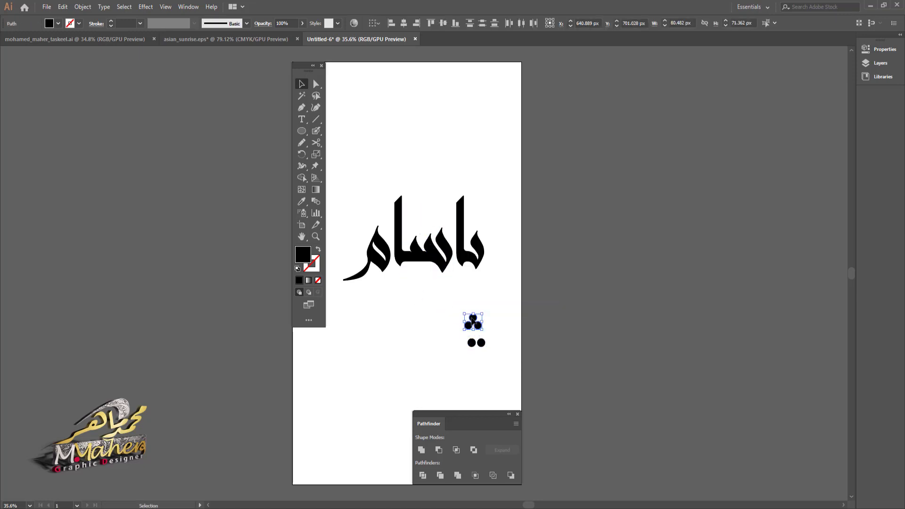
pyautogui.click(316, 236)
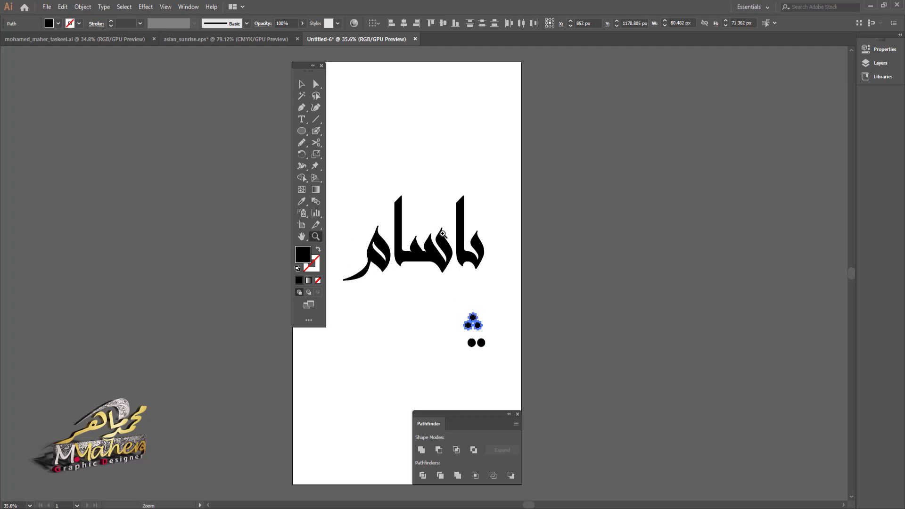
pyautogui.click(445, 234)
pyautogui.click(406, 263)
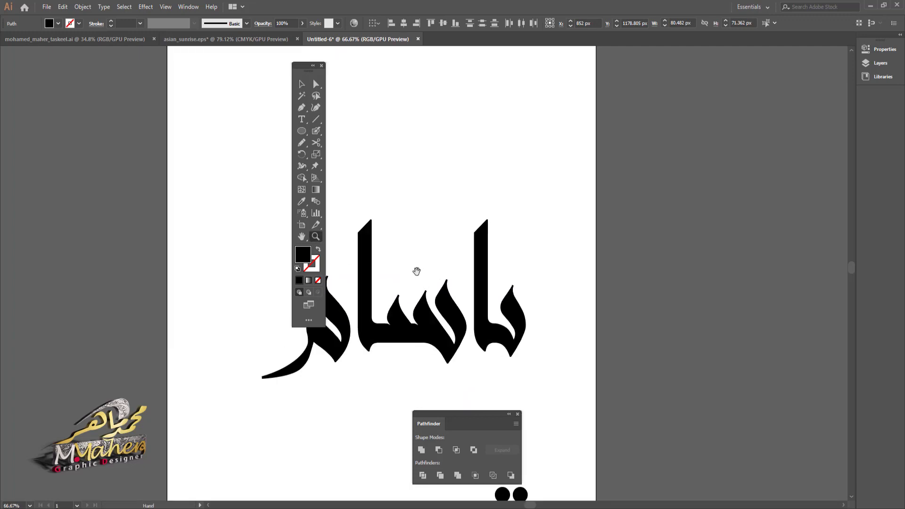
# Unite the middle letter's pieces and the right letter's pieces into single shapes with Pathfinder.
pyautogui.moveTo(417, 271); pyautogui.dragTo(444, 338)
pyautogui.click(302, 84)
pyautogui.click(421, 449)
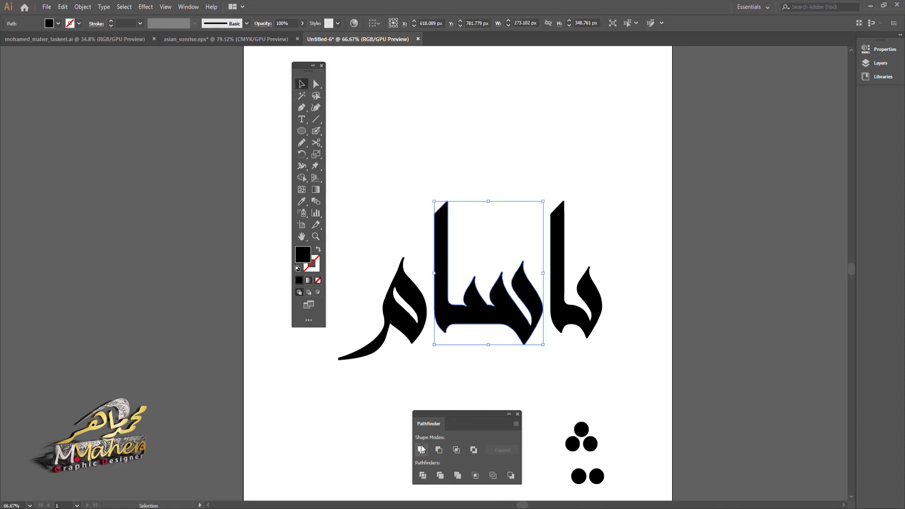
pyautogui.moveTo(599, 260); pyautogui.dragTo(552, 336)
pyautogui.click(421, 449)
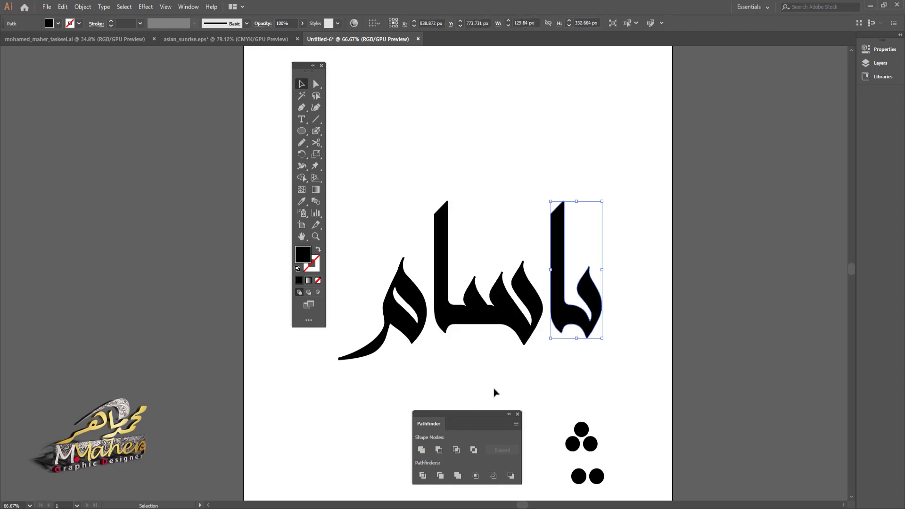
# Move the right letter down-left and lift the meem above the middle letter.
pyautogui.moveTo(522, 344); pyautogui.dragTo(511, 345)
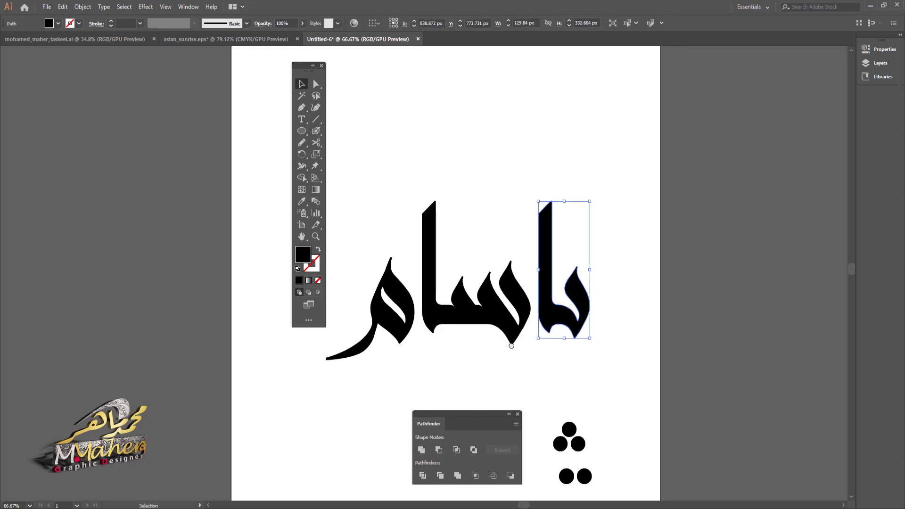
pyautogui.moveTo(564, 319); pyautogui.dragTo(529, 358)
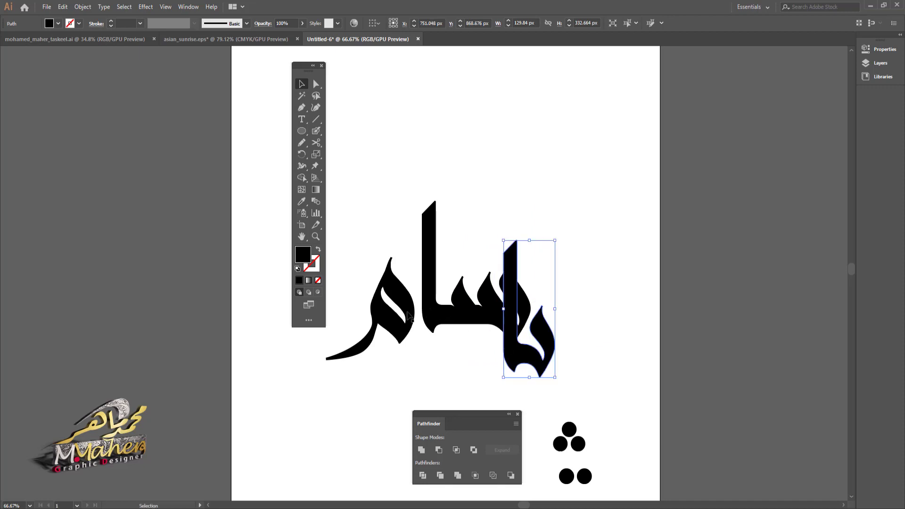
pyautogui.moveTo(402, 312); pyautogui.dragTo(478, 222)
# Raise the tall alef's top anchors four nudges and the left stroke's top anchors two nudges.
pyautogui.press('a')
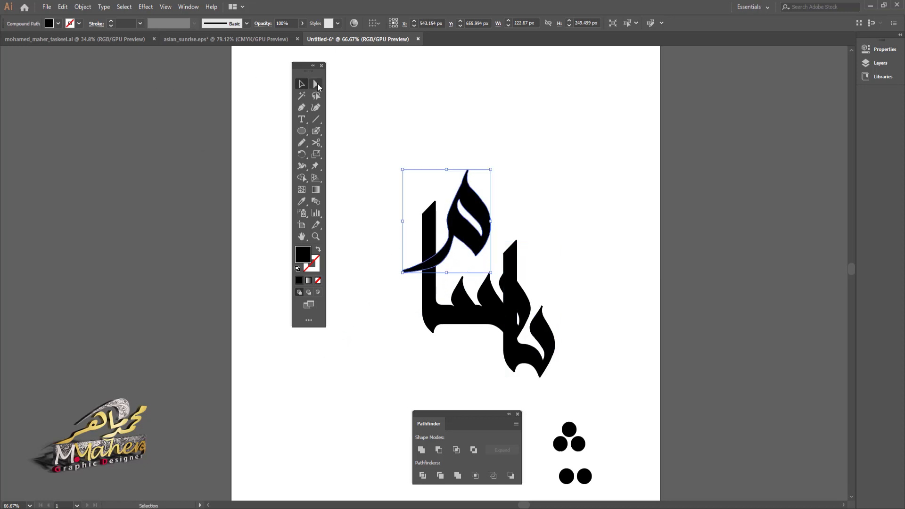
pyautogui.click(503, 259)
pyautogui.press('Up')
pyautogui.press('Up')
pyautogui.press('Up')
pyautogui.press('Up')
pyautogui.press('Up')
pyautogui.press('Up')
pyautogui.press('Up')
pyautogui.press('Up')
pyautogui.press('Up')
pyautogui.press('Up')
pyautogui.press('Up')
pyautogui.press('Up')
pyautogui.press('Up')
pyautogui.press('Up')
pyautogui.press('Up')
pyautogui.press('Up')
pyautogui.press('Up')
pyautogui.press('Up')
pyautogui.press('Up')
pyautogui.press('Up')
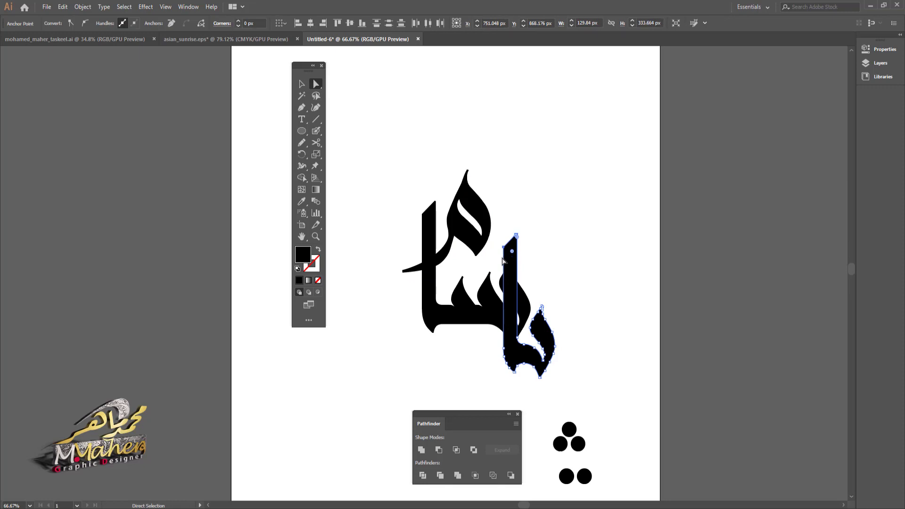
pyautogui.press('Up')
pyautogui.press('Up')
pyautogui.press('Up')
pyautogui.press('Up')
pyautogui.press('Up')
pyautogui.press('Up')
pyautogui.press('Up')
pyautogui.press('Up')
pyautogui.press('Up')
pyautogui.press('Up')
pyautogui.press('Up')
pyautogui.press('Up')
pyautogui.press('Up')
pyautogui.press('Up')
pyautogui.press('Up')
pyautogui.press('Up')
pyautogui.press('Up')
pyautogui.press('Up')
pyautogui.press('Up')
pyautogui.press('Up')
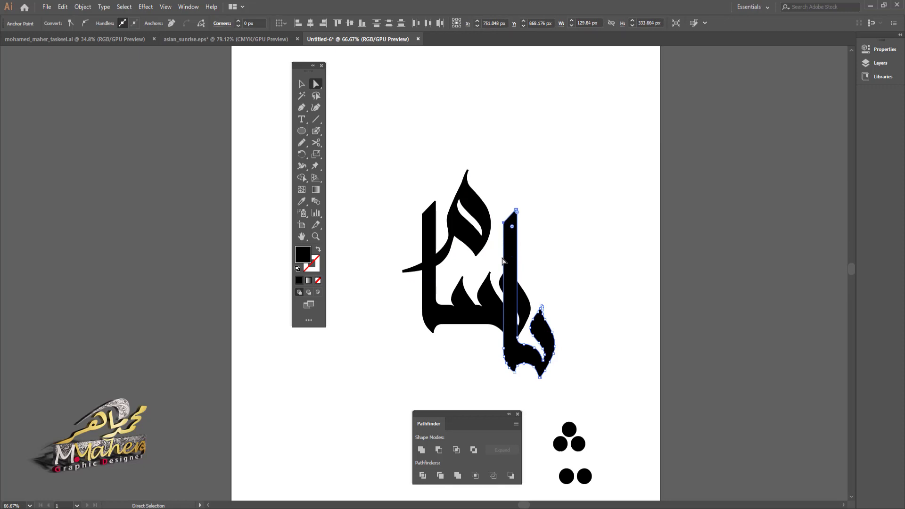
pyautogui.press('Up')
pyautogui.press('Up')
pyautogui.press('Up')
pyautogui.press('Up')
pyautogui.press('Up')
pyautogui.press('Up')
pyautogui.press('Up')
pyautogui.press('Up')
pyautogui.press('Up')
pyautogui.press('Up')
pyautogui.press('Up')
pyautogui.press('Up')
pyautogui.press('Up')
pyautogui.press('Up')
pyautogui.press('Up')
pyautogui.press('Up')
pyautogui.press('Up')
pyautogui.press('Up')
pyautogui.press('Up')
pyautogui.press('Up')
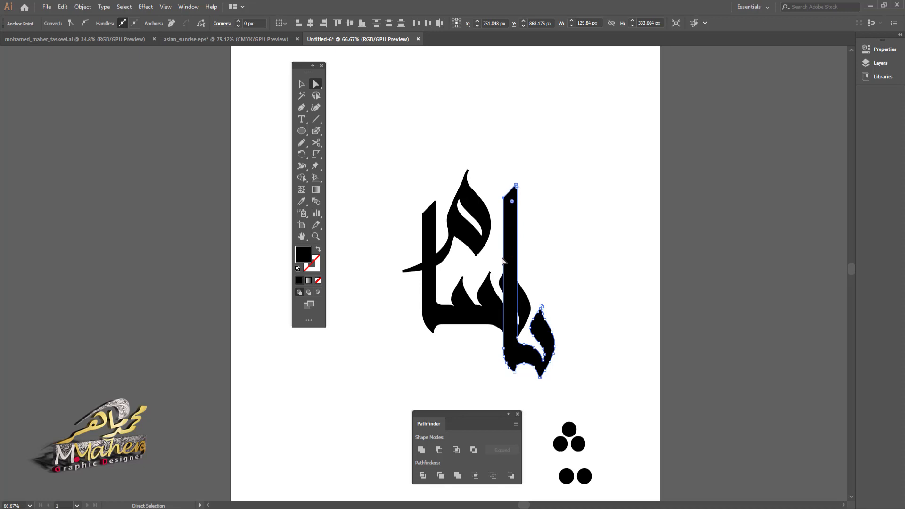
pyautogui.press('Up')
pyautogui.press('Up')
pyautogui.press('Up')
pyautogui.press('Up')
pyautogui.press('Up')
pyautogui.press('Up')
pyautogui.press('Up')
pyautogui.press('Up')
pyautogui.press('Up')
pyautogui.press('Up')
pyautogui.press('Up')
pyautogui.press('Up')
pyautogui.press('Up')
pyautogui.press('Up')
pyautogui.press('Up')
pyautogui.press('Up')
pyautogui.press('Up')
pyautogui.press('Up')
pyautogui.press('Up')
pyautogui.press('Up')
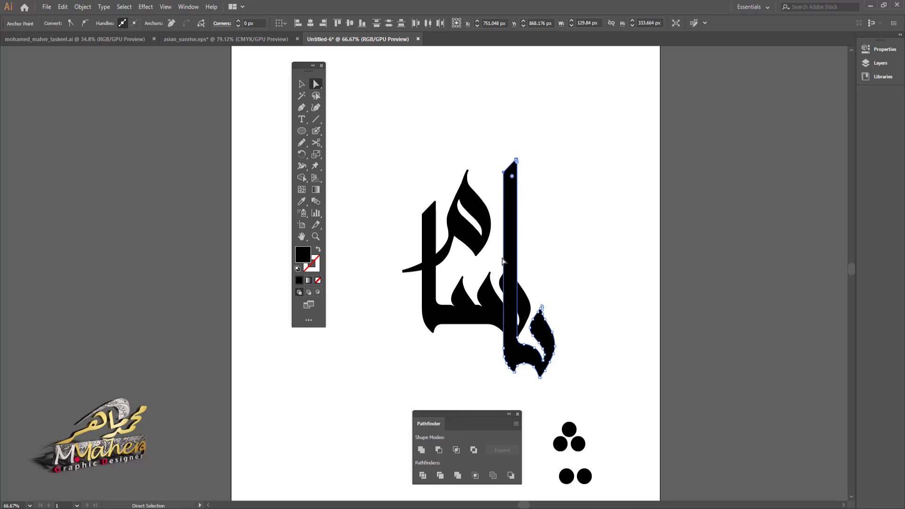
pyautogui.moveTo(439, 194); pyautogui.dragTo(415, 230)
pyautogui.press('Up')
pyautogui.press('Up')
pyautogui.press('Up')
pyautogui.press('Up')
pyautogui.press('Up')
pyautogui.press('Up')
pyautogui.press('Up')
pyautogui.press('Up')
pyautogui.press('Up')
pyautogui.press('Up')
pyautogui.press('Up')
pyautogui.press('Up')
pyautogui.press('Up')
pyautogui.press('Up')
pyautogui.press('Up')
pyautogui.press('Up')
pyautogui.press('Up')
pyautogui.press('Up')
pyautogui.press('Up')
pyautogui.press('Up')
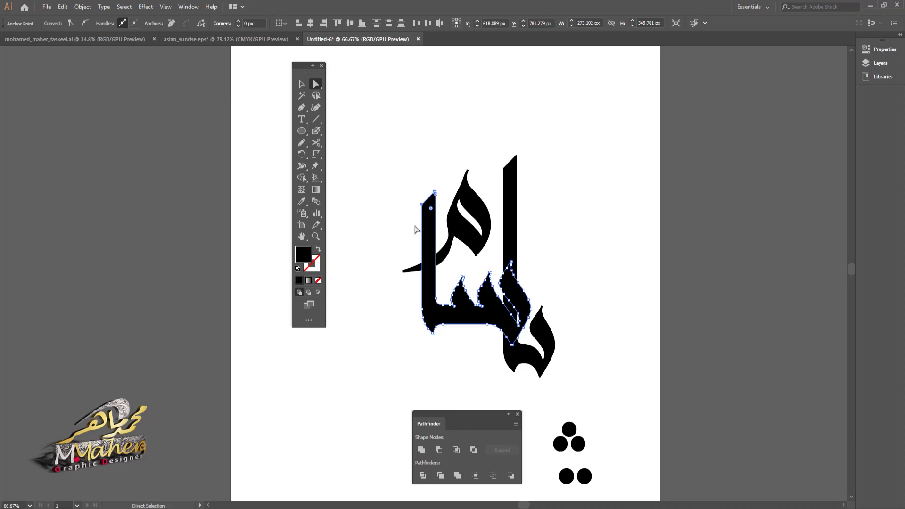
pyautogui.press('Up')
pyautogui.press('Up')
pyautogui.press('Up')
pyautogui.press('Up')
pyautogui.press('Up')
pyautogui.press('Up')
pyautogui.press('Up')
pyautogui.press('Up')
pyautogui.press('Up')
pyautogui.press('Up')
pyautogui.press('Up')
pyautogui.press('Up')
pyautogui.press('Up')
pyautogui.press('Up')
pyautogui.press('Up')
pyautogui.press('Up')
pyautogui.press('Up')
pyautogui.press('Up')
pyautogui.press('Up')
pyautogui.press('Up')
pyautogui.click(394, 150)
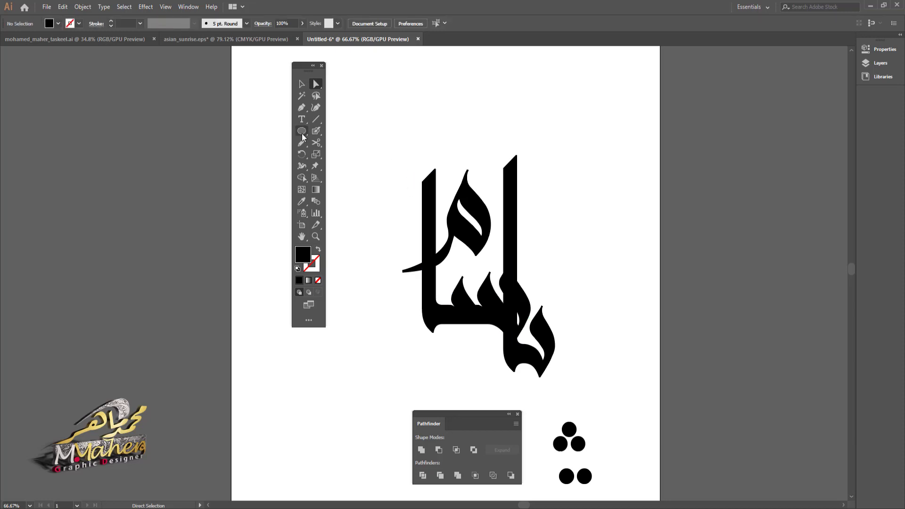
# Draw a large circle above the lettering and swap its fill to a stroke.
pyautogui.moveTo(302, 137)
pyautogui.mouseDown()
pyautogui.moveTo(317, 136)
pyautogui.moveTo(304, 134)
pyautogui.mouseUp()
pyautogui.moveTo(438, 118); pyautogui.dragTo(510, 220)
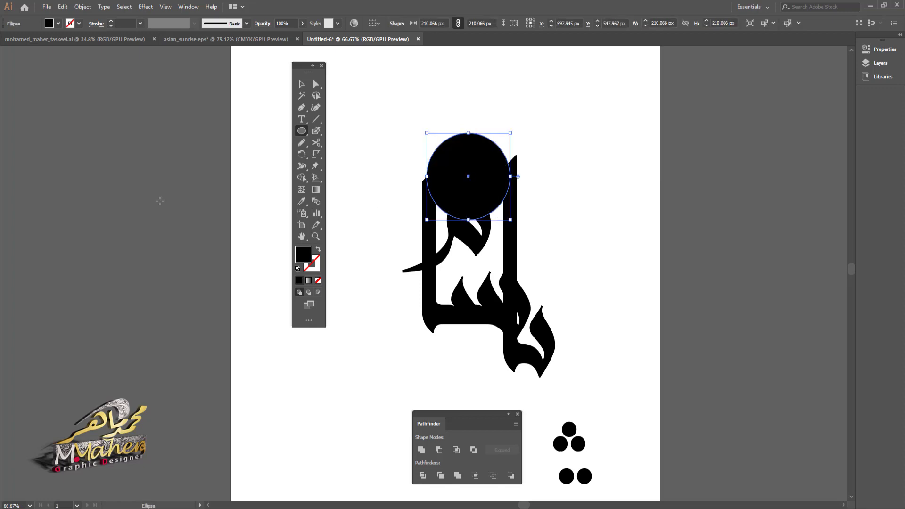
pyautogui.click(318, 250)
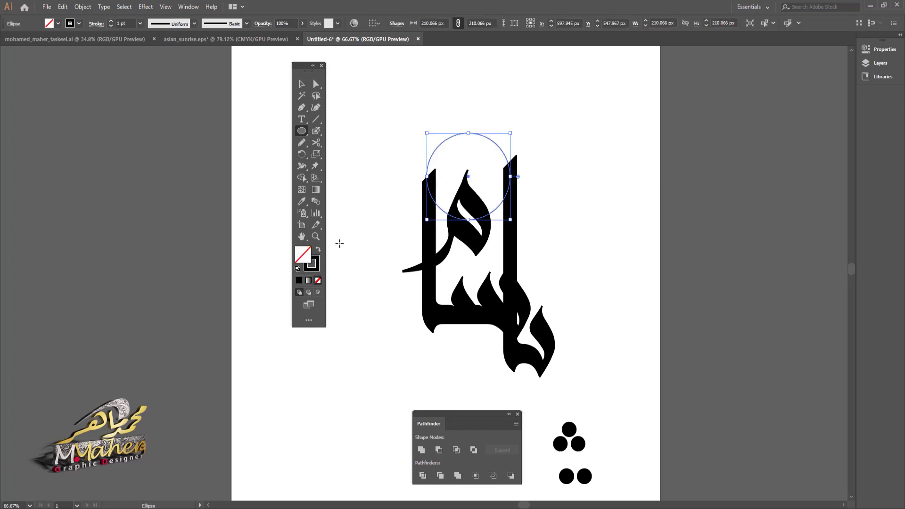
# Nudge the circle with the arrow keys until it sits centred over the two tall strokes.
pyautogui.press('Left')
pyautogui.press('Down')
pyautogui.press('Down')
pyautogui.press('Down')
pyautogui.press('Down')
pyautogui.press('Down')
pyautogui.press('Down')
pyautogui.press('Down')
pyautogui.press('Down')
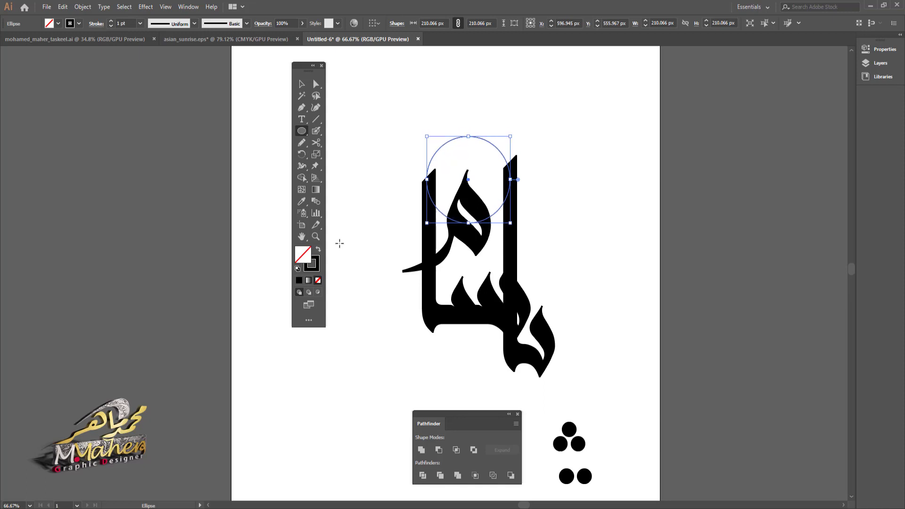
pyautogui.press('Right')
pyautogui.press('Right')
pyautogui.press('Down')
pyautogui.press('Down')
pyautogui.press('Down')
pyautogui.press('Down')
pyautogui.press('Down')
pyautogui.press('Down')
pyautogui.press('Down')
pyautogui.press('Down')
pyautogui.press('Down')
pyautogui.press('Down')
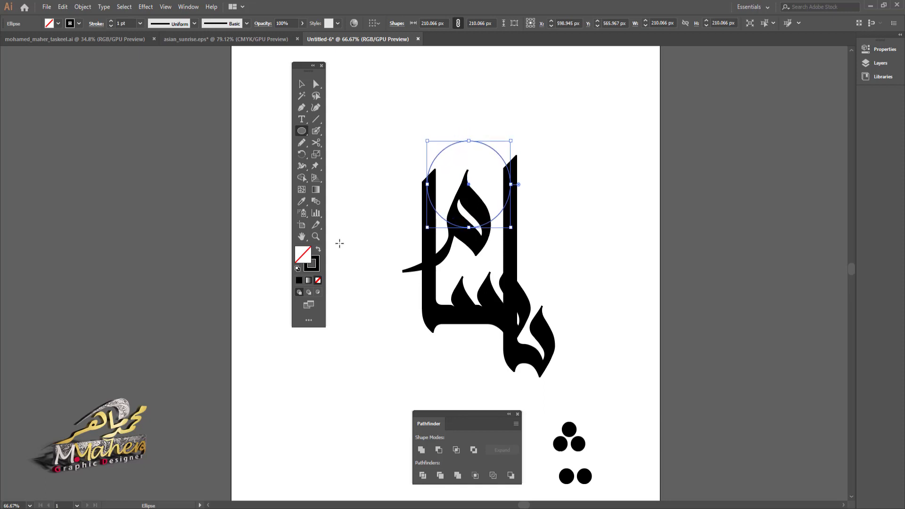
pyautogui.press('Down')
pyautogui.press('Down')
pyautogui.press('Down')
pyautogui.press('Down')
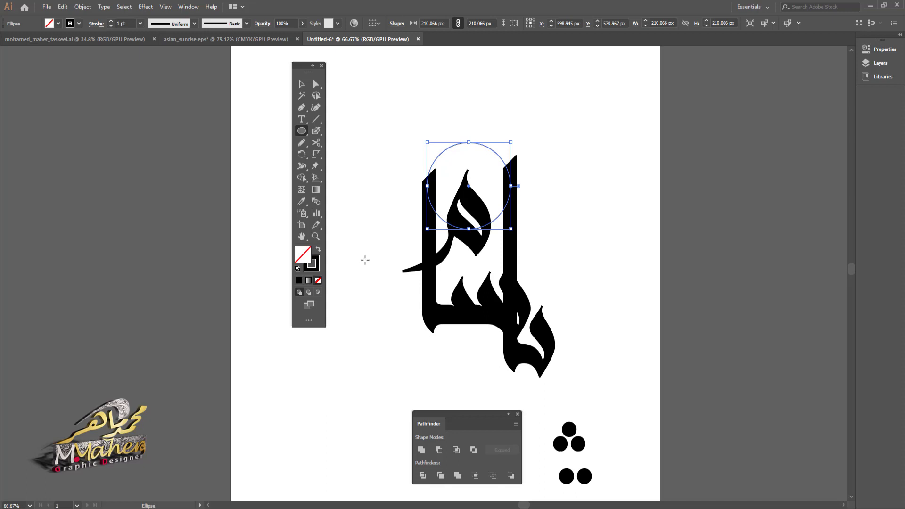
pyautogui.press('Down')
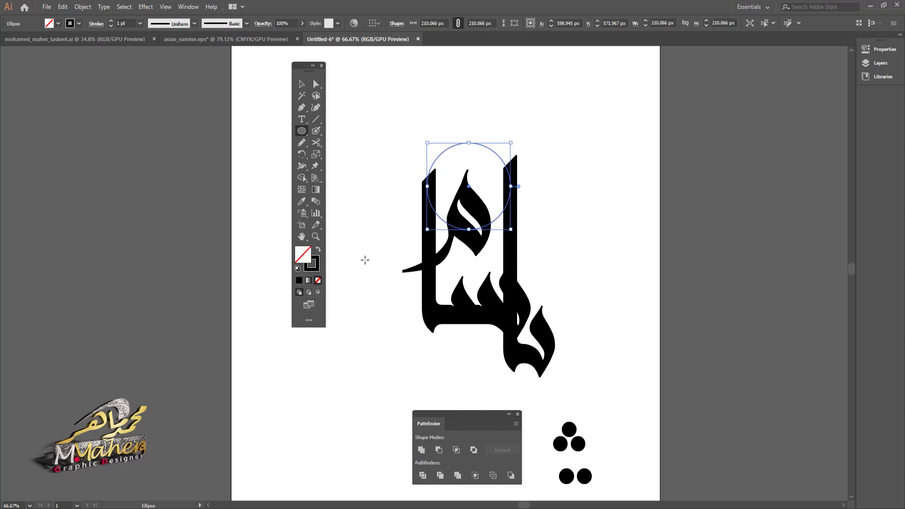
pyautogui.press('Up')
pyautogui.press('Up')
pyautogui.press('Up')
pyautogui.press('Up')
pyautogui.press('Up')
pyautogui.press('Up')
pyautogui.press('Up')
pyautogui.press('Up')
pyautogui.press('Up')
pyautogui.press('Up')
pyautogui.press('Up')
pyautogui.press('Up')
pyautogui.press('Up')
pyautogui.press('Up')
pyautogui.press('Up')
pyautogui.press('Up')
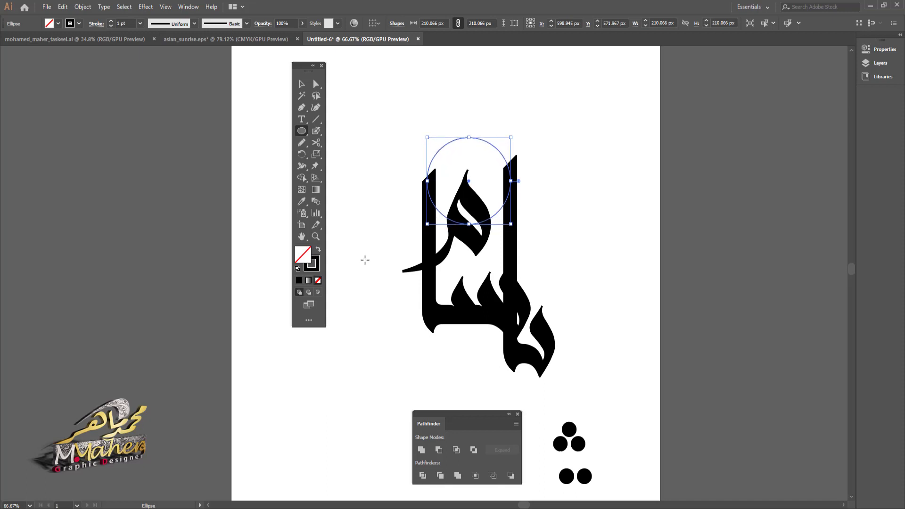
pyautogui.click(316, 142)
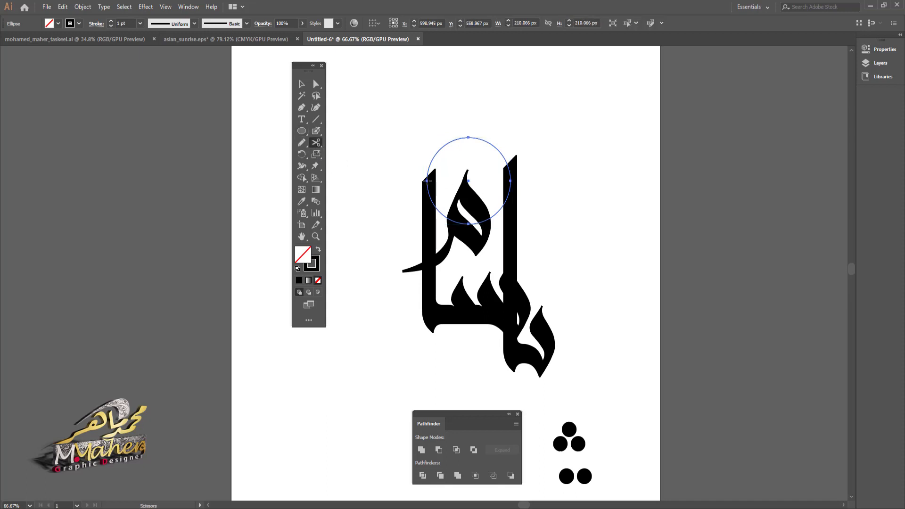
# Cut the circle at its left and right anchors, delete the lower half, and select the top arc.
pyautogui.click(427, 181)
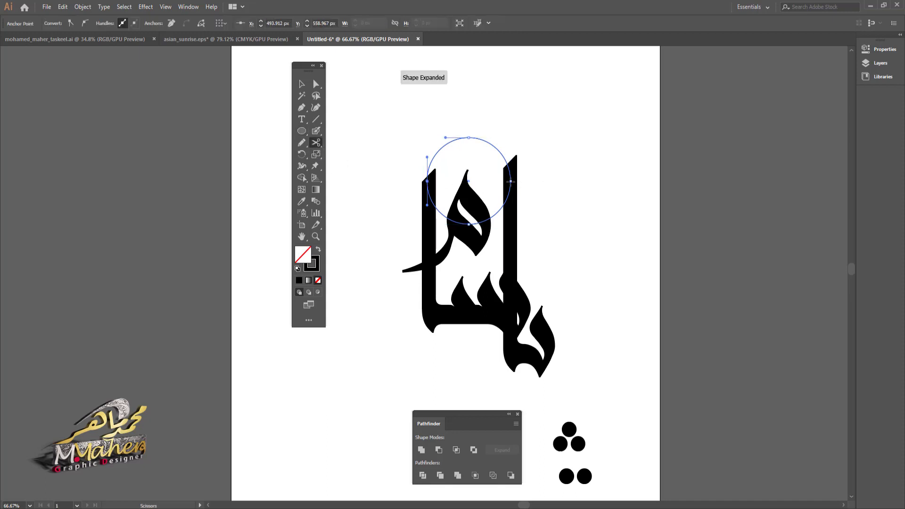
pyautogui.click(511, 181)
pyautogui.press('Delete')
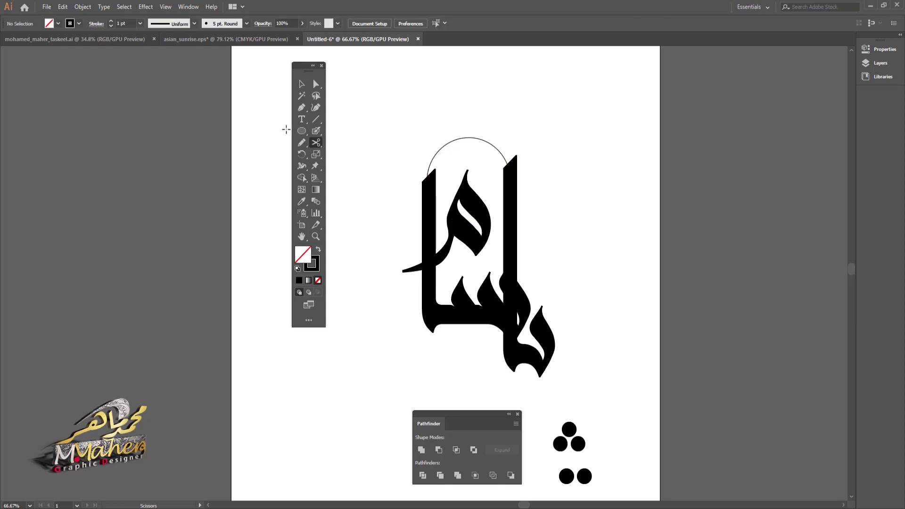
pyautogui.click(302, 84)
pyautogui.hotkey('ctrl', '0')
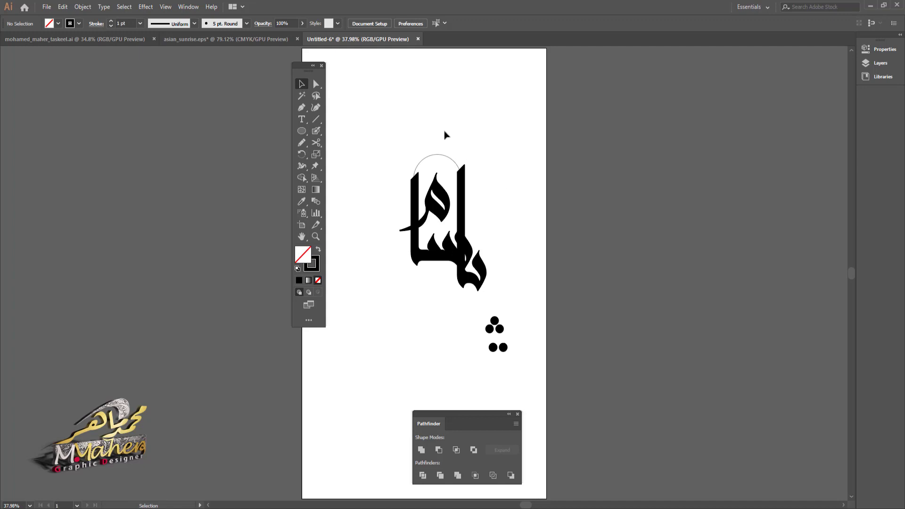
pyautogui.moveTo(442, 132); pyautogui.dragTo(429, 163)
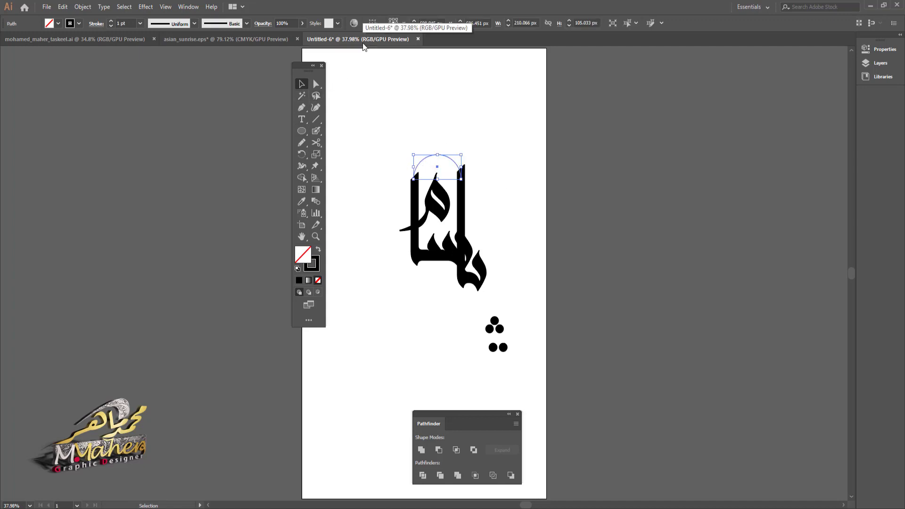
# Raise the top arc's stroke weight to 30 pt and zoom in on the arch.
pyautogui.click(112, 21)
pyautogui.moveTo(111, 21); pyautogui.dragTo(111, 21)
pyautogui.click(316, 237)
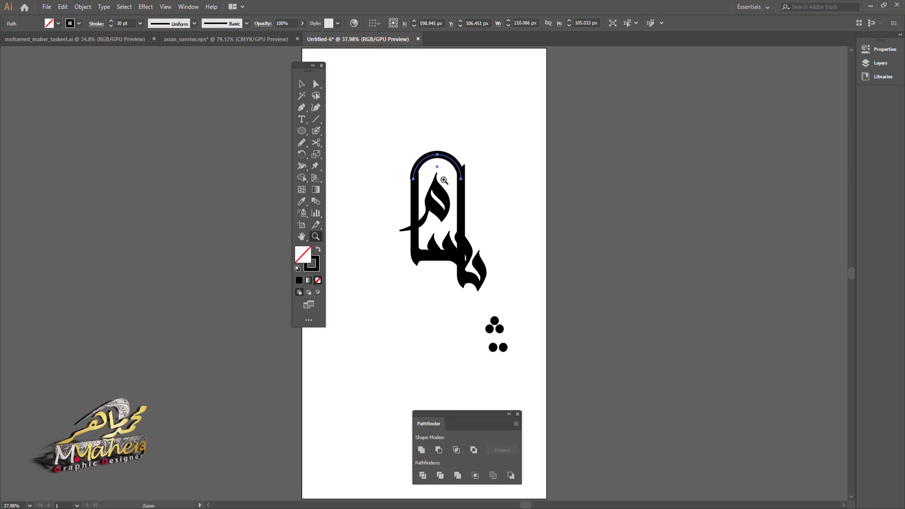
pyautogui.click(444, 181)
pyautogui.click(432, 283)
pyautogui.click(429, 262)
pyautogui.click(430, 262)
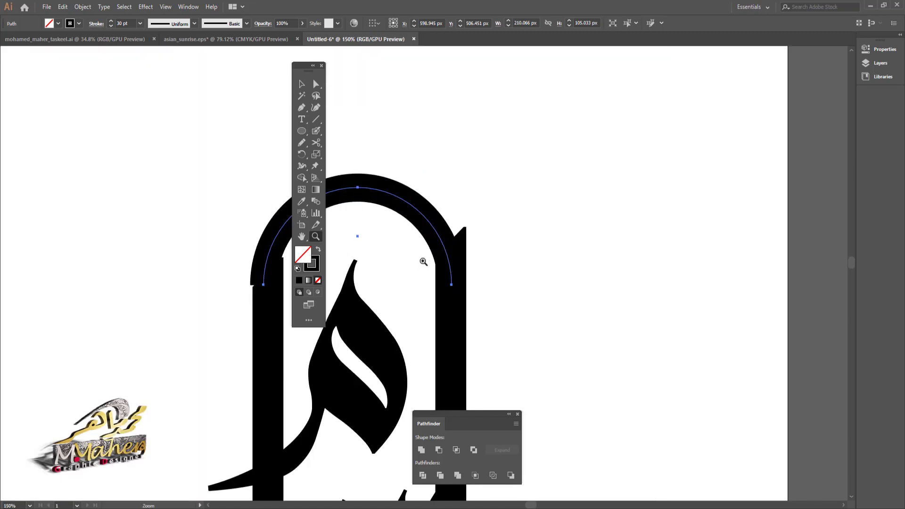
pyautogui.moveTo(405, 265); pyautogui.dragTo(471, 228)
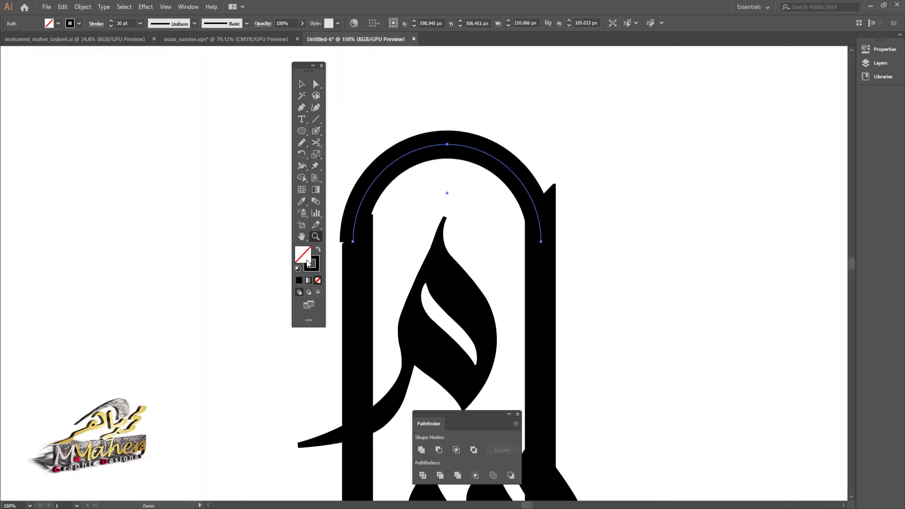
# Make the arc's stroke orange and increase its weight to 35 pt.
pyautogui.click(78, 23)
pyautogui.click(85, 39)
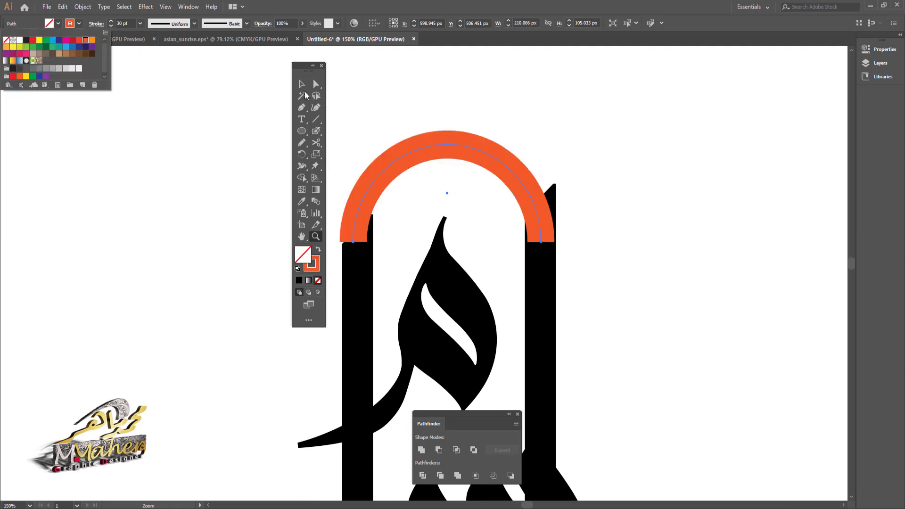
pyautogui.click(378, 89)
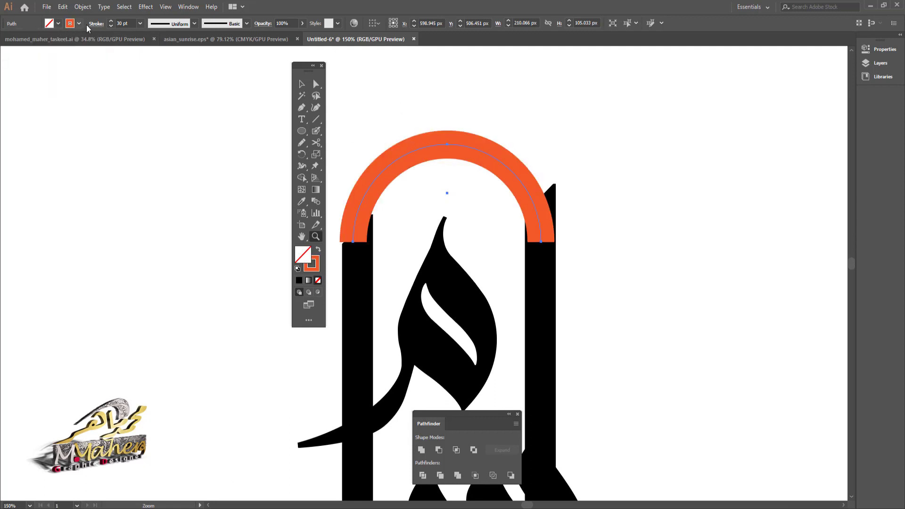
pyautogui.click(112, 21)
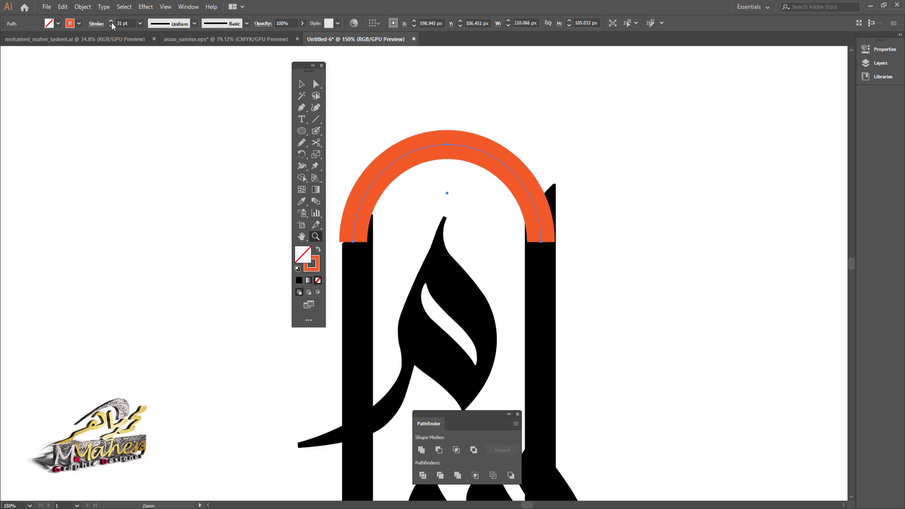
pyautogui.click(111, 21)
pyautogui.click(111, 21)
pyautogui.click(111, 22)
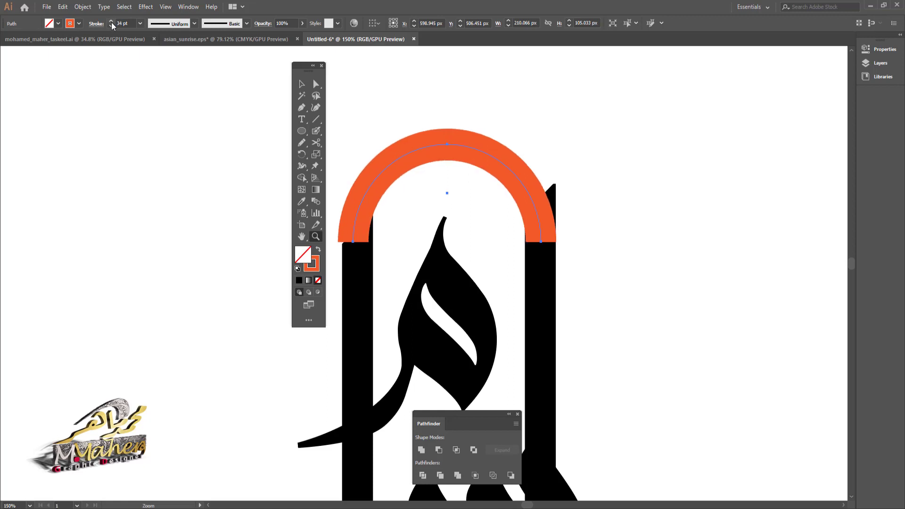
pyautogui.click(112, 21)
pyautogui.click(316, 84)
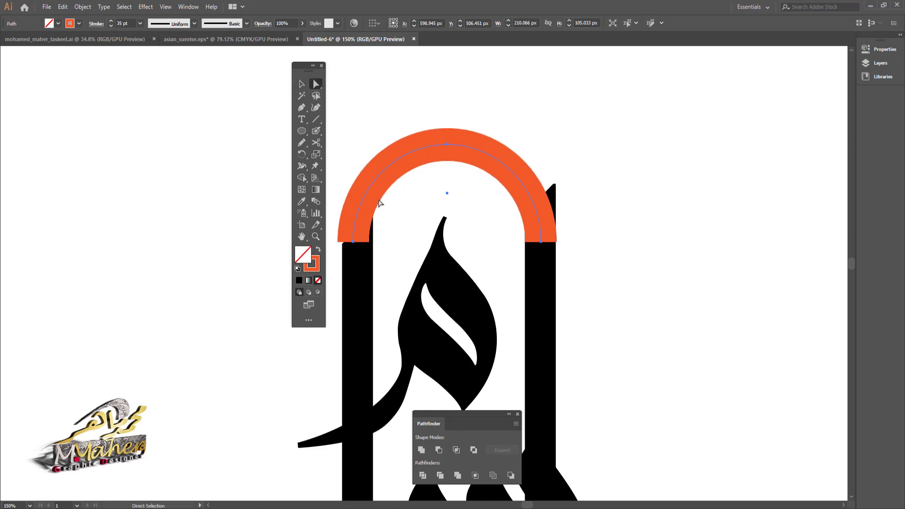
# Shift the arc's left end anchor slightly right so it sits on the stroke.
pyautogui.click(353, 242)
pyautogui.moveTo(353, 242); pyautogui.dragTo(360, 242)
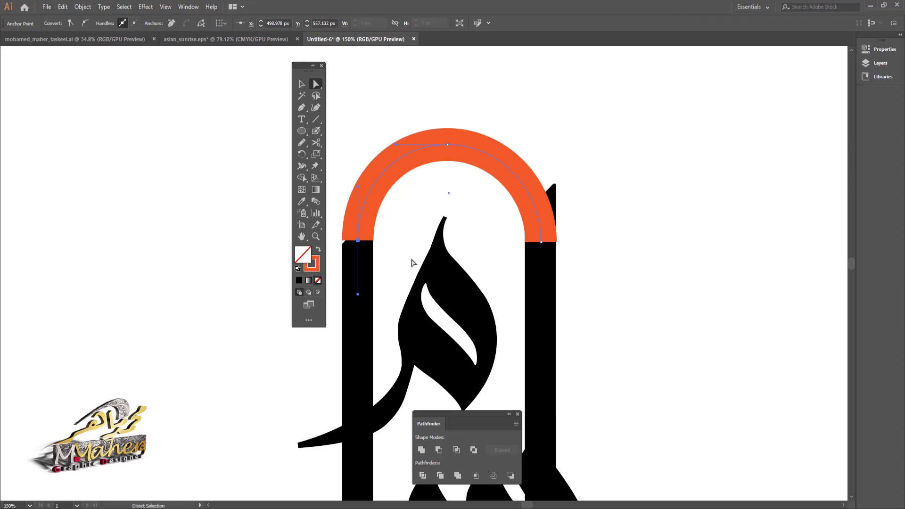
pyautogui.click(601, 276)
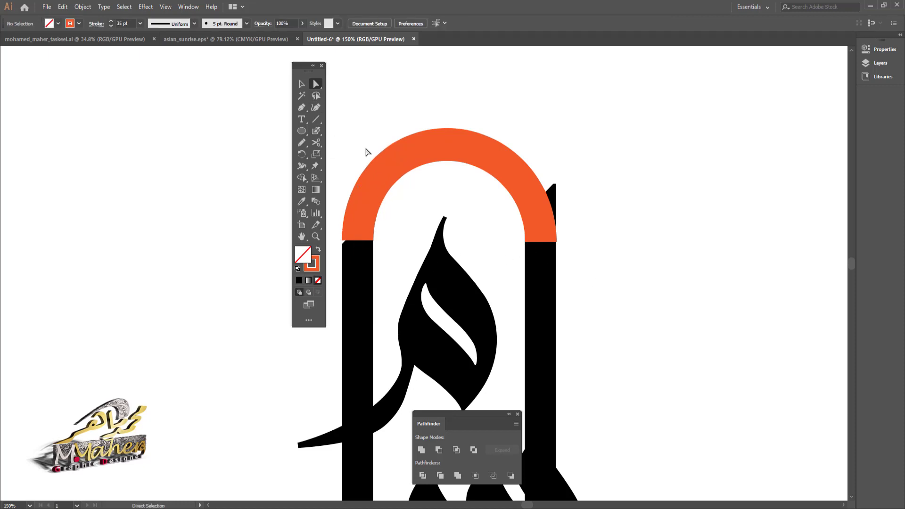
pyautogui.press('space')
pyautogui.moveTo(438, 231); pyautogui.dragTo(447, 202)
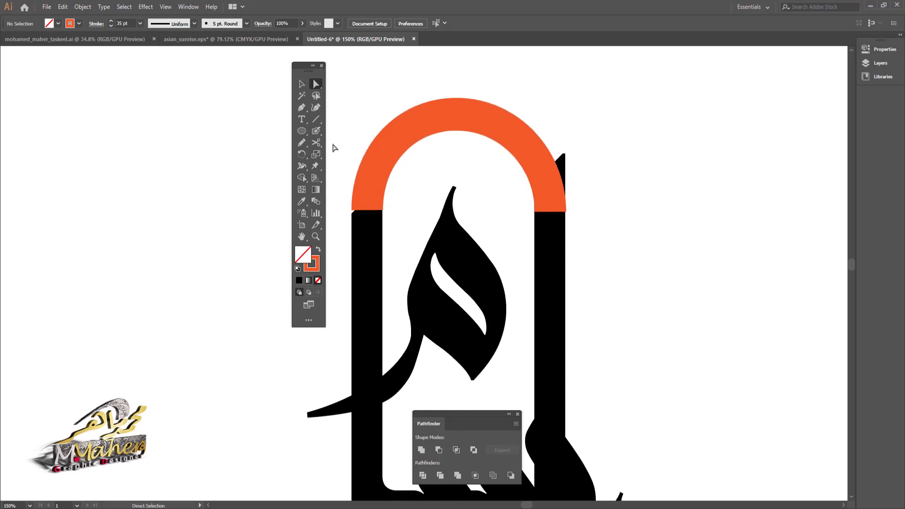
# Draw an orange rectangle over the arch top and subtract it from the black bar.
pyautogui.click(302, 133)
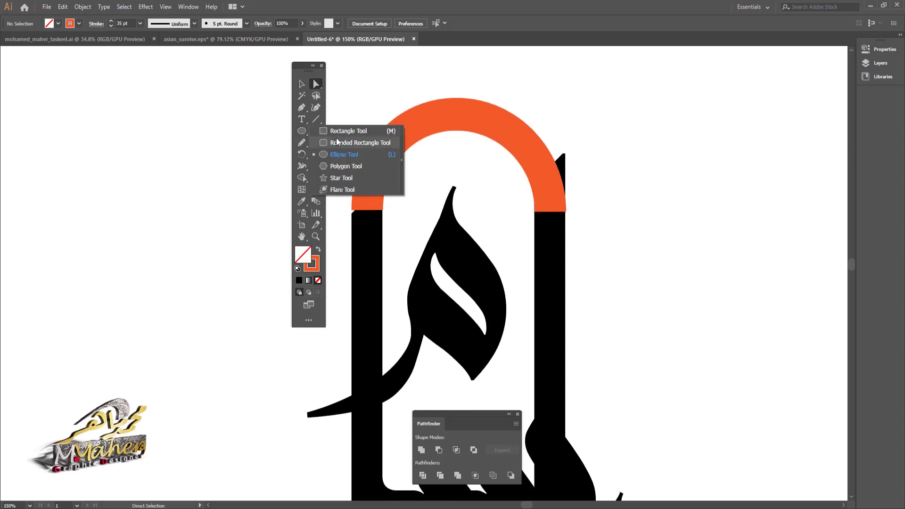
pyautogui.click(334, 131)
pyautogui.moveTo(351, 74); pyautogui.dragTo(593, 207)
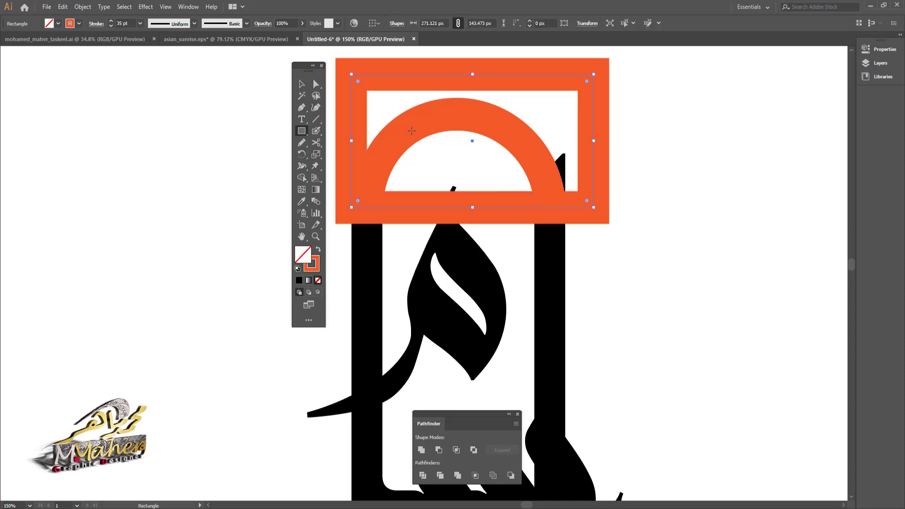
pyautogui.click(319, 252)
pyautogui.click(316, 84)
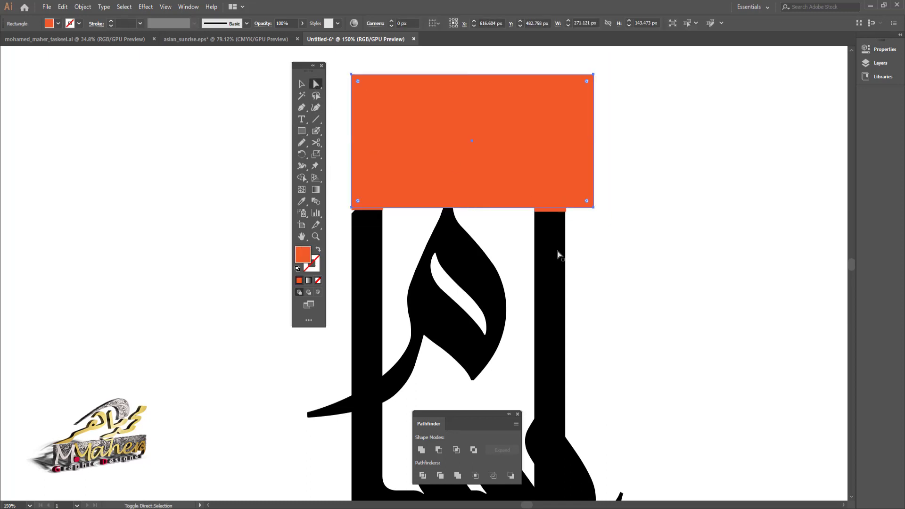
pyautogui.keyDown('shift'); pyautogui.click(559, 254); pyautogui.keyUp('shift')
pyautogui.click(442, 453)
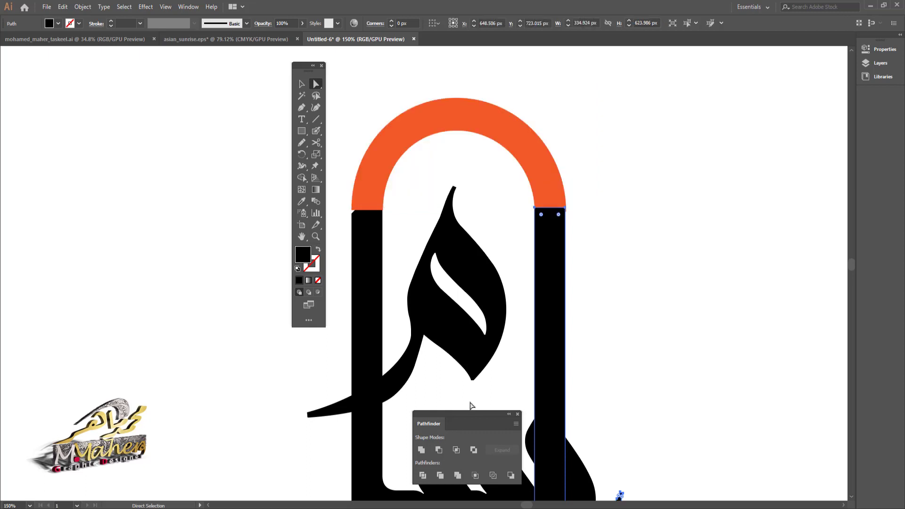
# Select the black path's top-left corner anchor, then marquee-select the orange arc stroke.
pyautogui.click(342, 240)
pyautogui.click(357, 218)
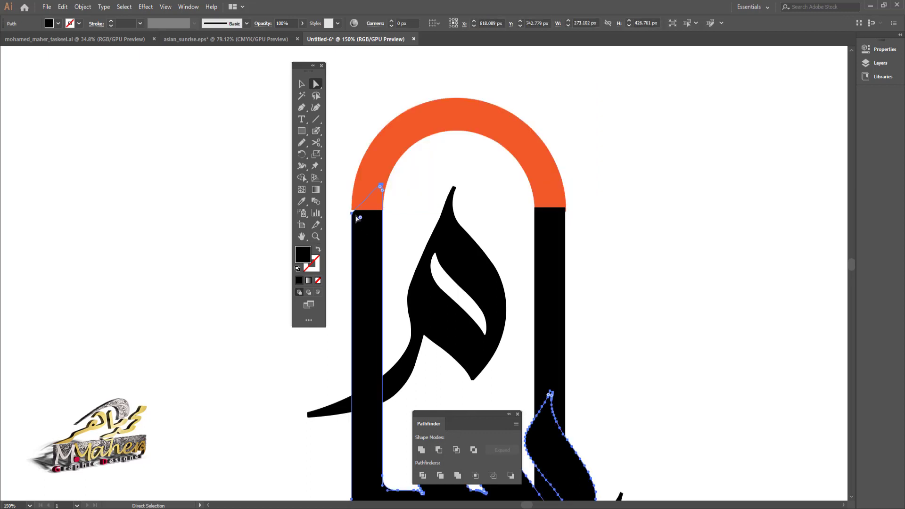
pyautogui.click(353, 214)
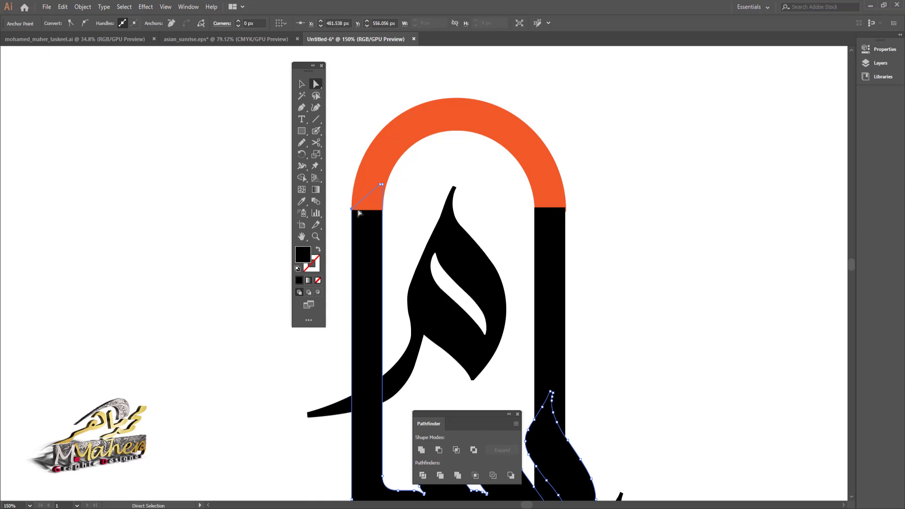
pyautogui.click(468, 172)
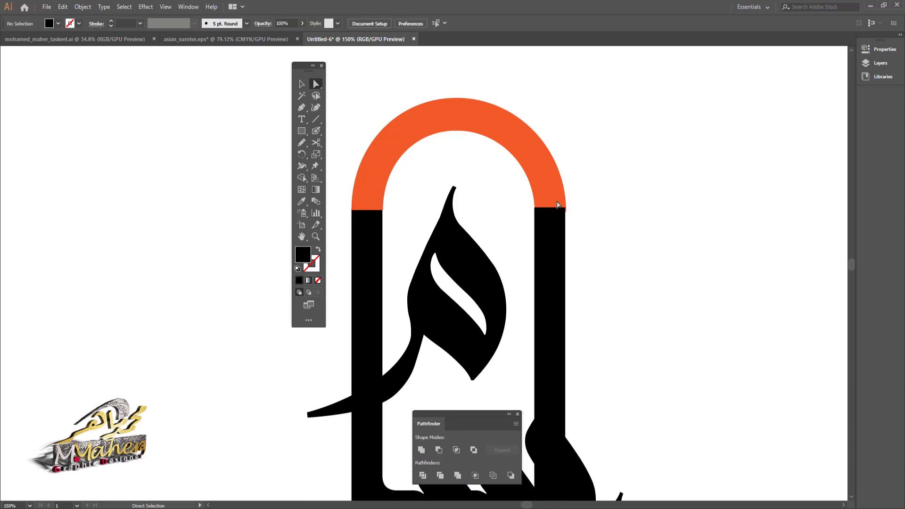
pyautogui.moveTo(578, 144)
pyautogui.mouseDown()
pyautogui.moveTo(487, 165)
pyautogui.moveTo(491, 178)
pyautogui.mouseUp()
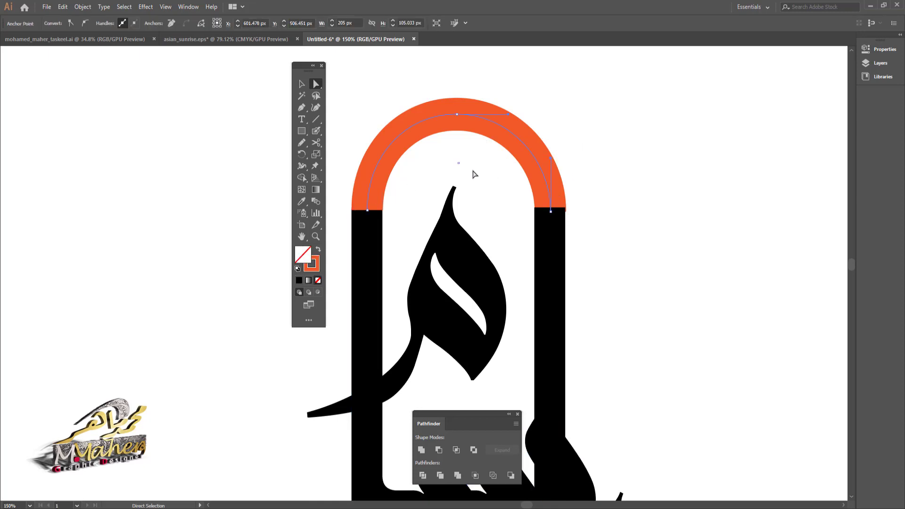
# Expand the orange arc stroke into a filled shape via Object > Expand.
pyautogui.click(83, 7)
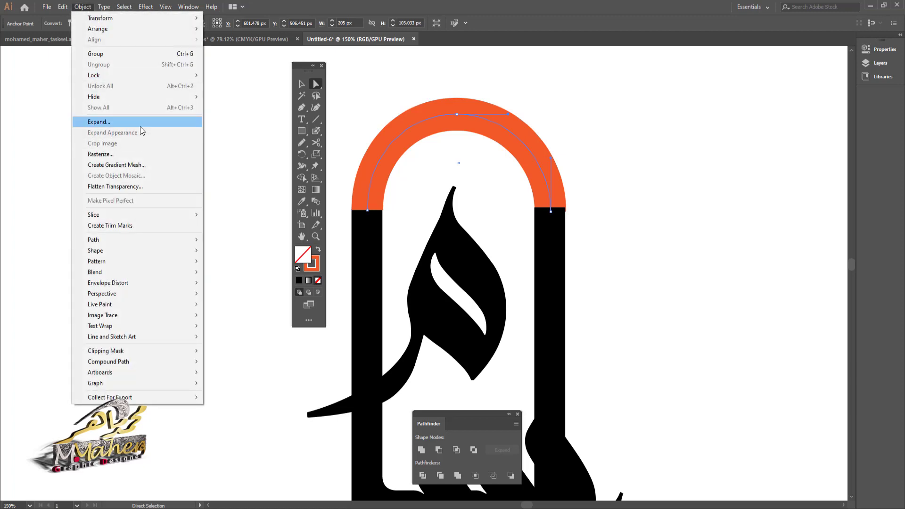
pyautogui.click(140, 124)
pyautogui.click(430, 315)
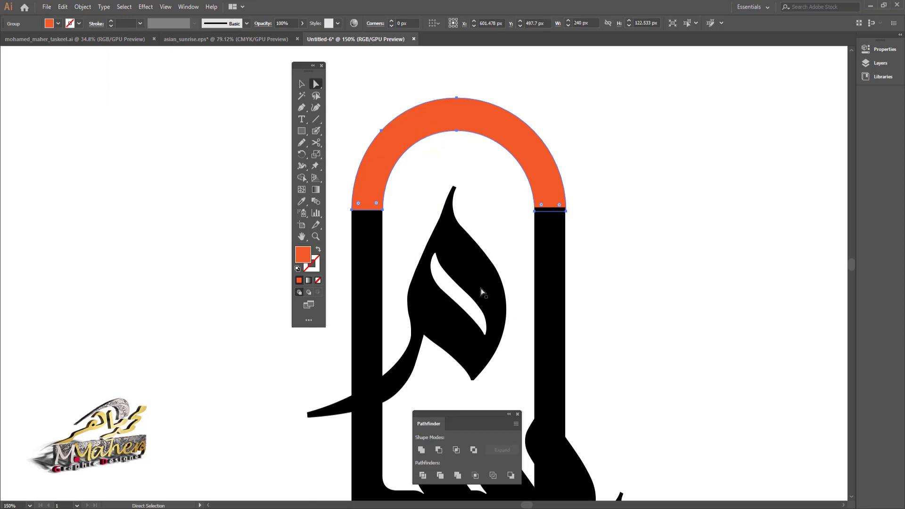
# Move the black leaf upward so its tip touches the orange arch.
pyautogui.click(566, 211)
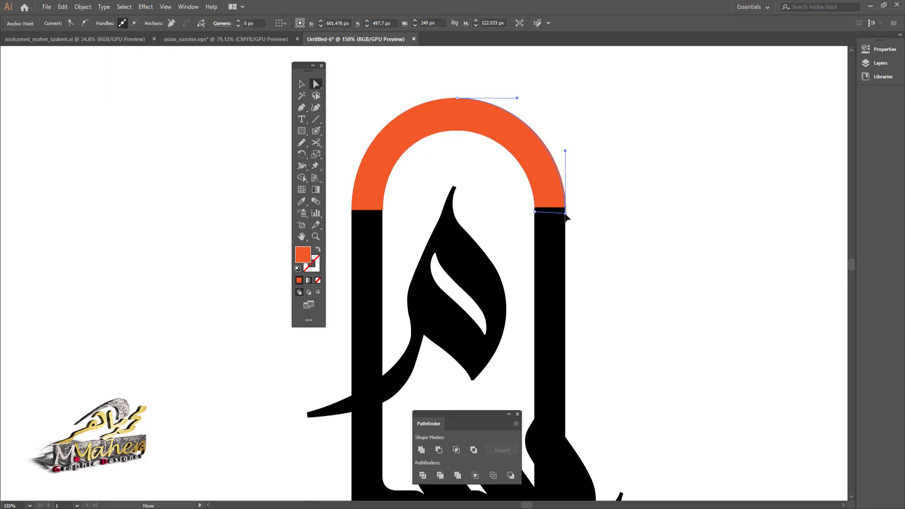
pyautogui.click(575, 257)
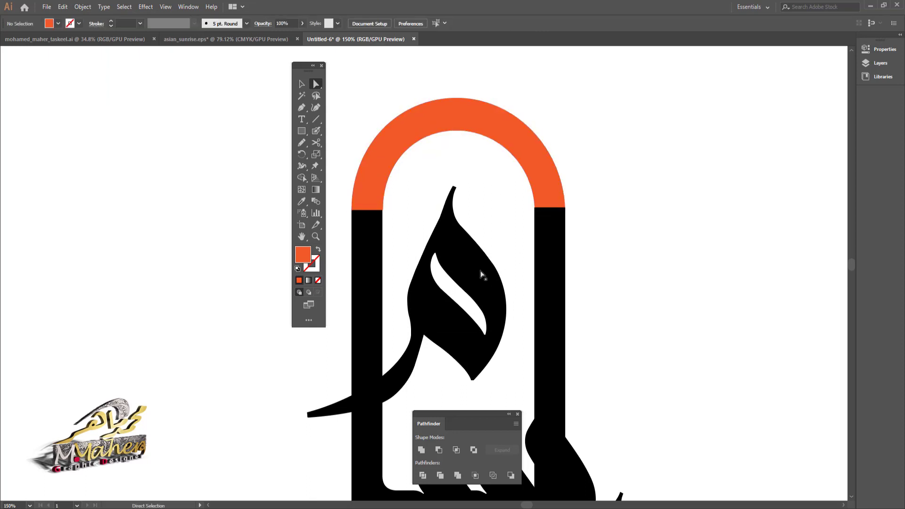
pyautogui.moveTo(481, 275); pyautogui.dragTo(463, 172)
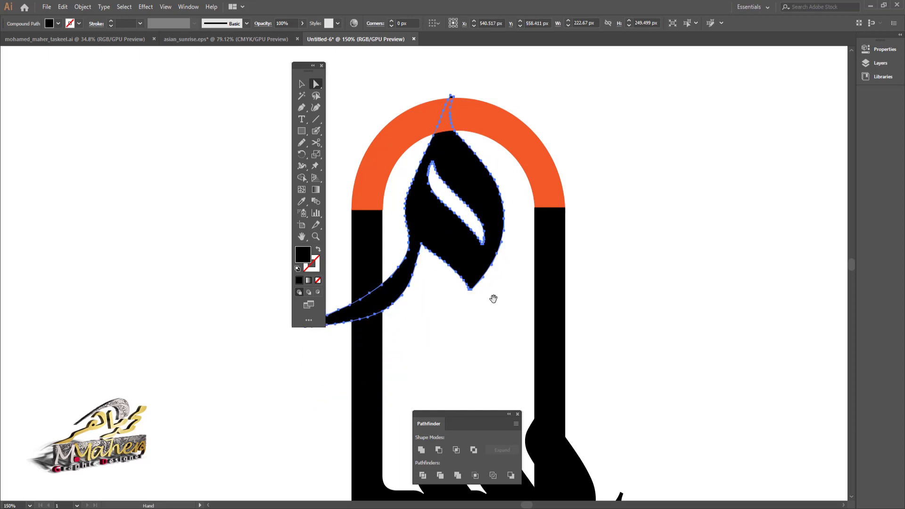
# Bring the black leaf to the front, above the orange arc.
pyautogui.moveTo(493, 297); pyautogui.dragTo(521, 285)
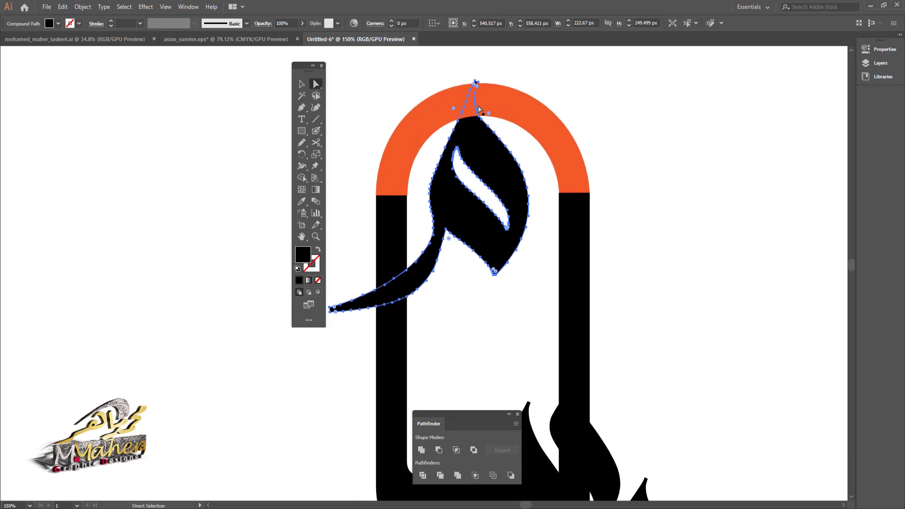
pyautogui.rightClick(475, 136)
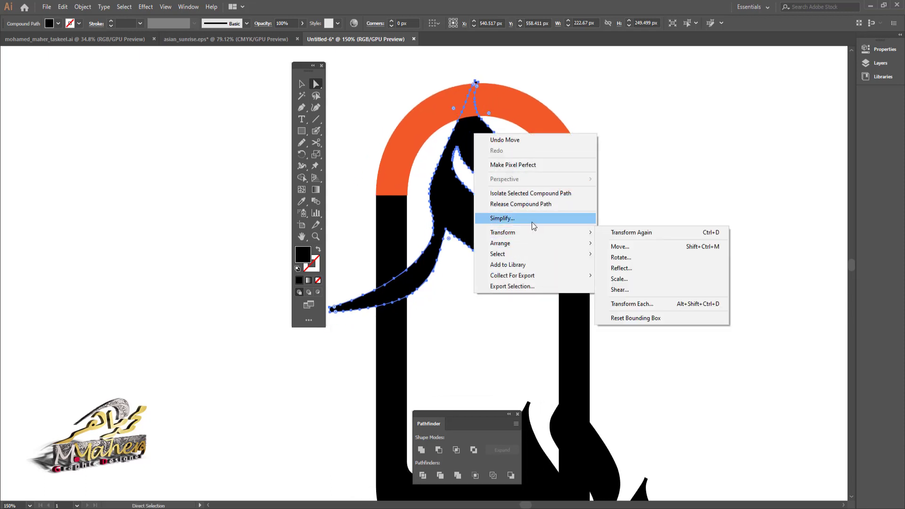
pyautogui.moveTo(536, 244)
pyautogui.click(623, 243)
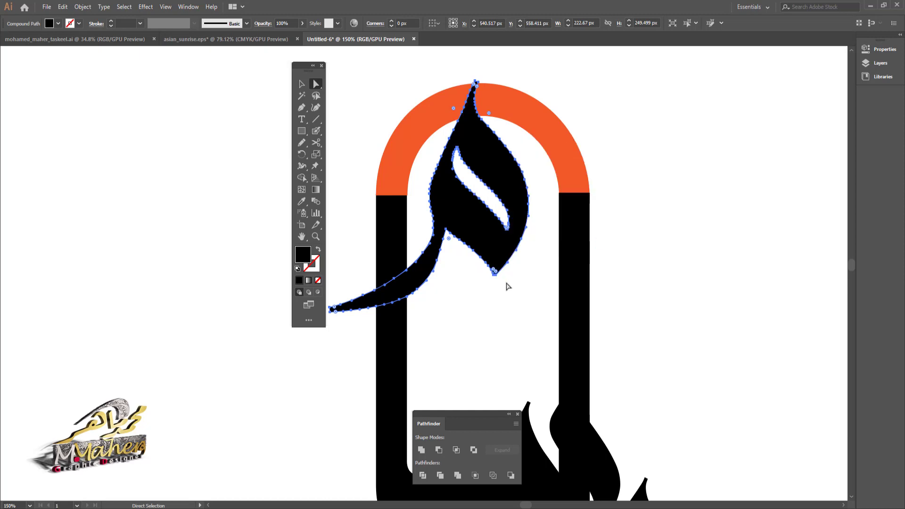
pyautogui.click(507, 283)
# Pen-draw a cutter shape around the leaf tip and subtract it from the orange arc.
pyautogui.click(302, 113)
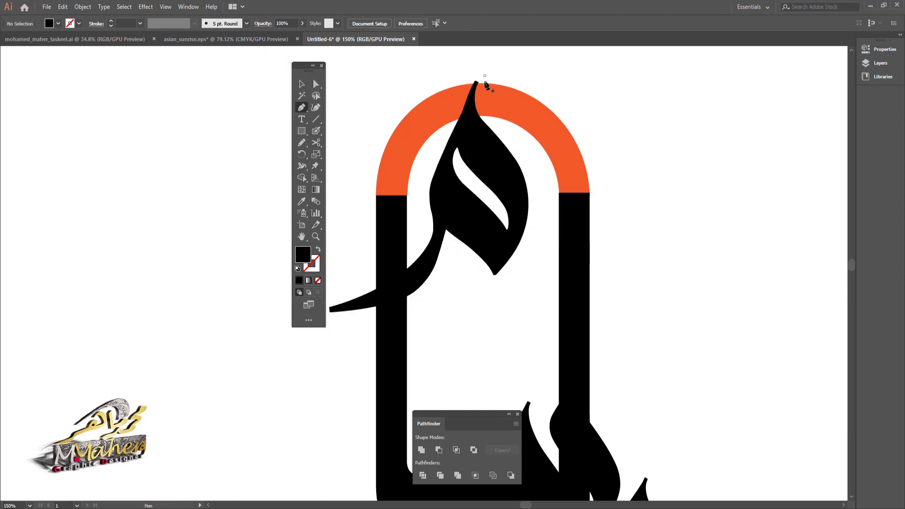
pyautogui.click(485, 76)
pyautogui.moveTo(491, 115); pyautogui.dragTo(503, 140)
pyautogui.click(446, 133)
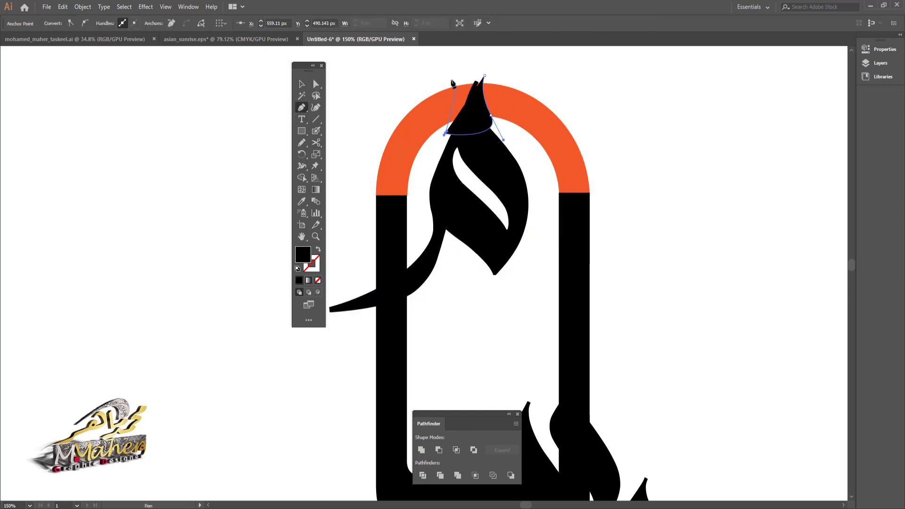
pyautogui.moveTo(456, 74); pyautogui.dragTo(301, 84)
pyautogui.click(316, 84)
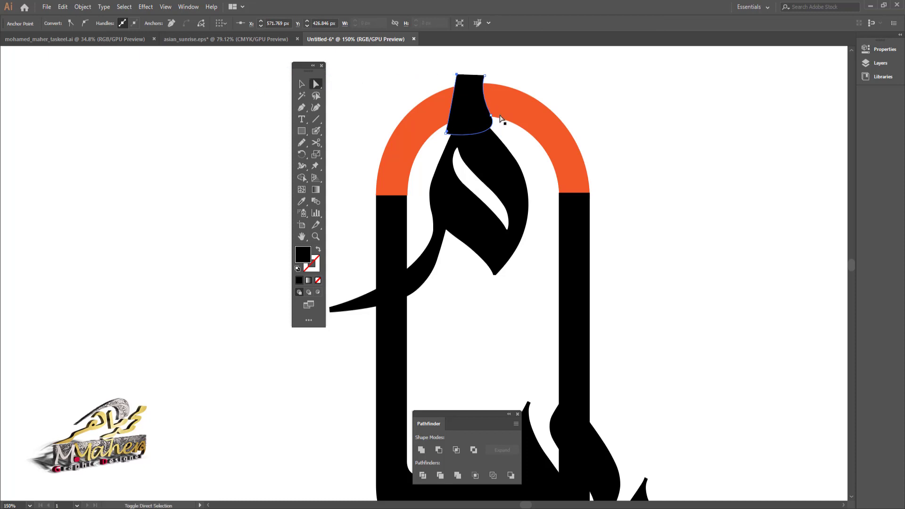
pyautogui.keyDown('shift'); pyautogui.click(501, 121); pyautogui.keyUp('shift')
pyautogui.click(476, 373)
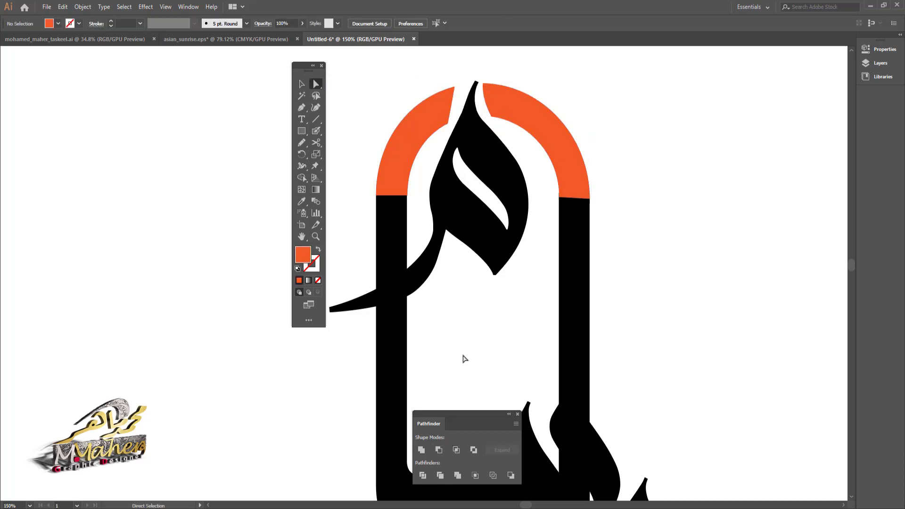
# Pen-draw a quadrilateral across the leaf tail and cut it out where it crosses the left stroke.
pyautogui.press('p')
pyautogui.click(411, 254)
pyautogui.click(414, 306)
pyautogui.click(373, 320)
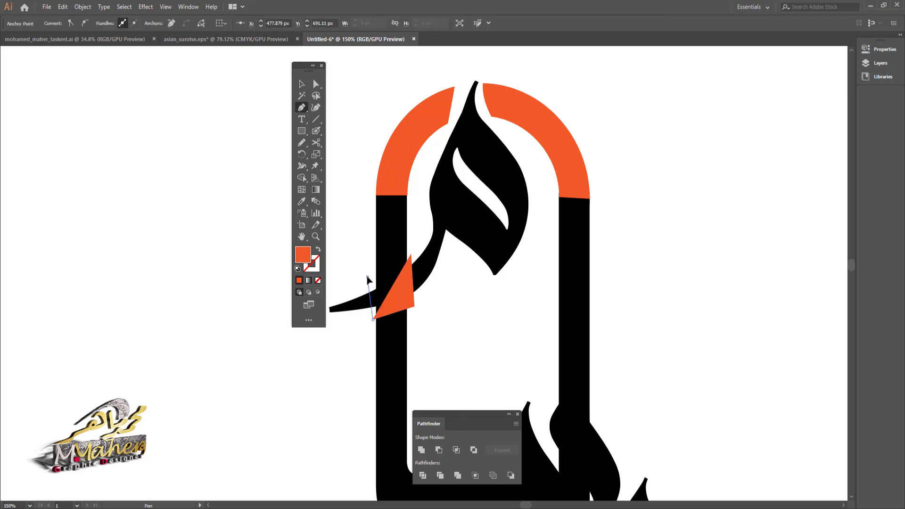
pyautogui.click(368, 276)
pyautogui.click(315, 84)
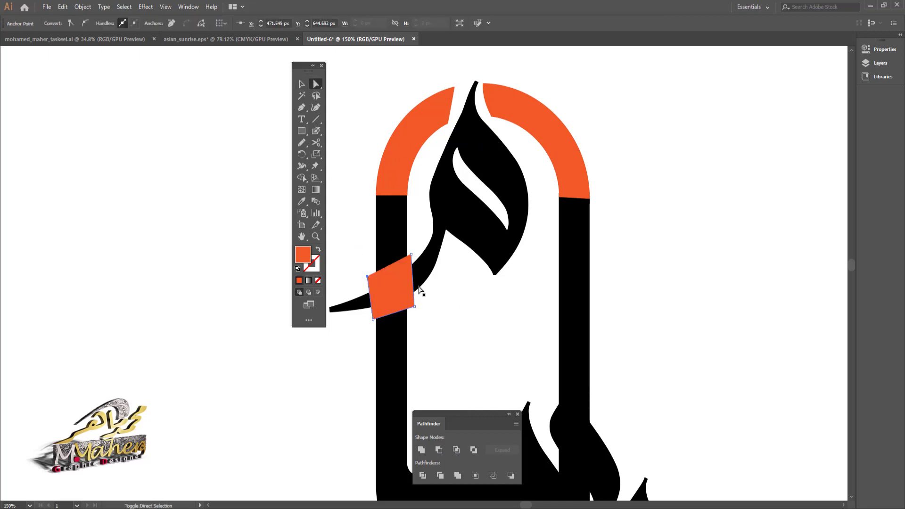
pyautogui.keyDown('shift'); pyautogui.click(418, 289); pyautogui.keyUp('shift')
pyautogui.click(439, 450)
pyautogui.click(467, 363)
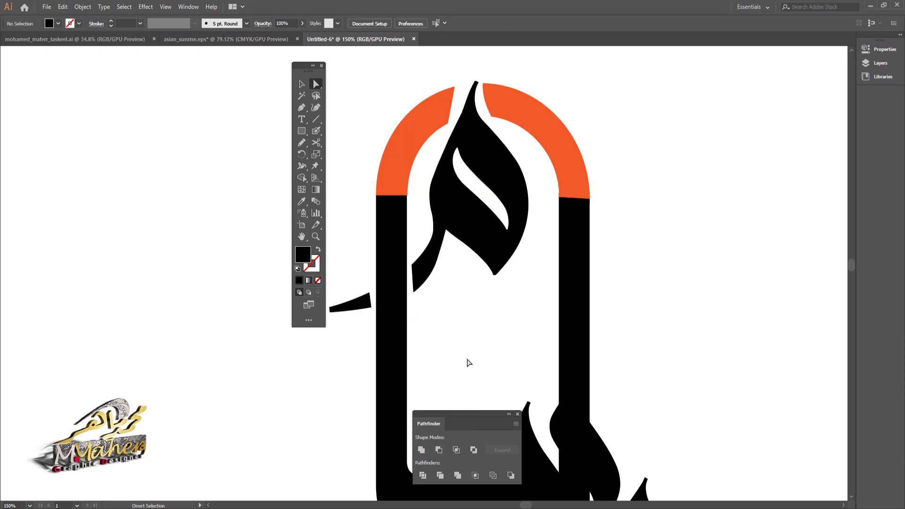
pyautogui.moveTo(467, 364); pyautogui.dragTo(452, 250)
# Bring the right black pillar path to the front.
pyautogui.click(543, 321)
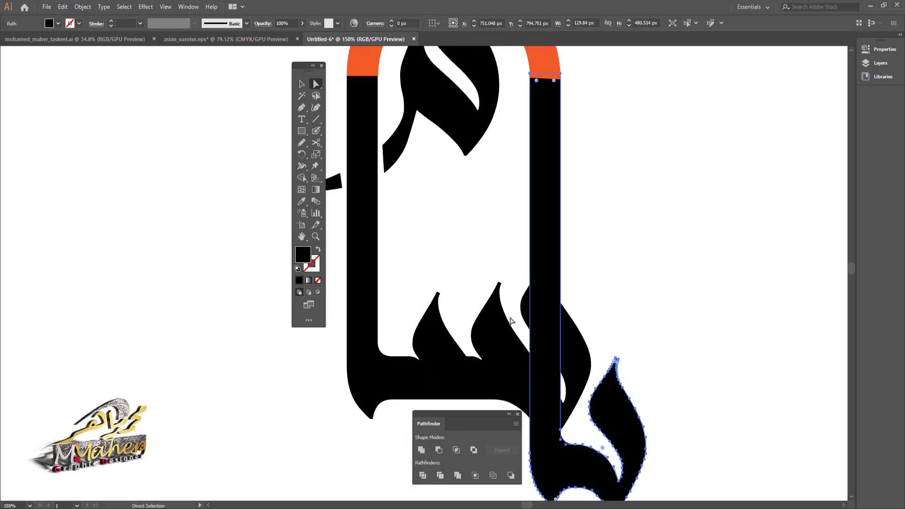
pyautogui.rightClick(500, 325)
pyautogui.moveTo(555, 278)
pyautogui.click(611, 277)
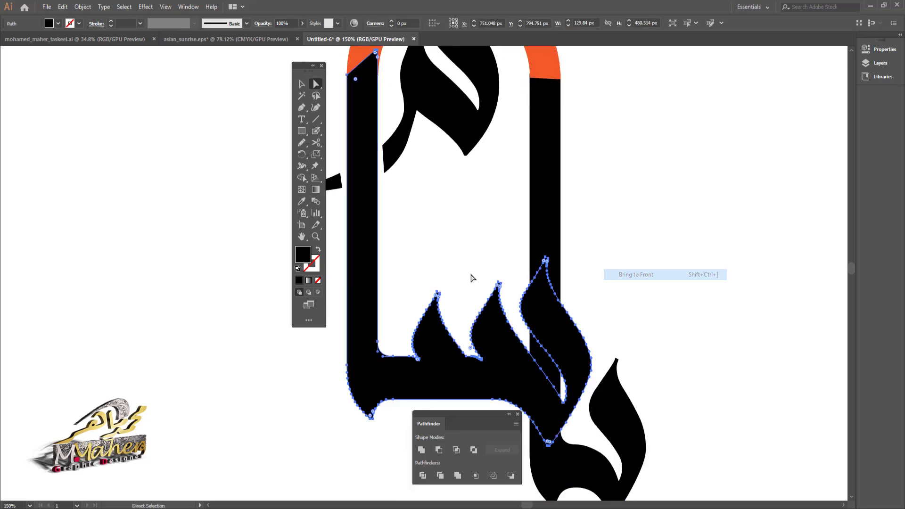
pyautogui.click(473, 270)
# Copy the orange colour onto the black three-peak letter shape with the Eyedropper.
pyautogui.click(431, 346)
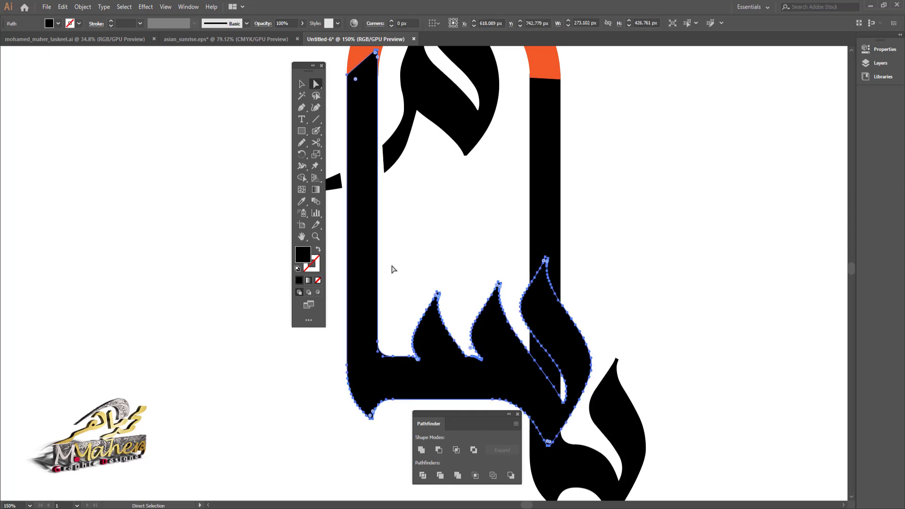
pyautogui.press('i')
pyautogui.click(542, 65)
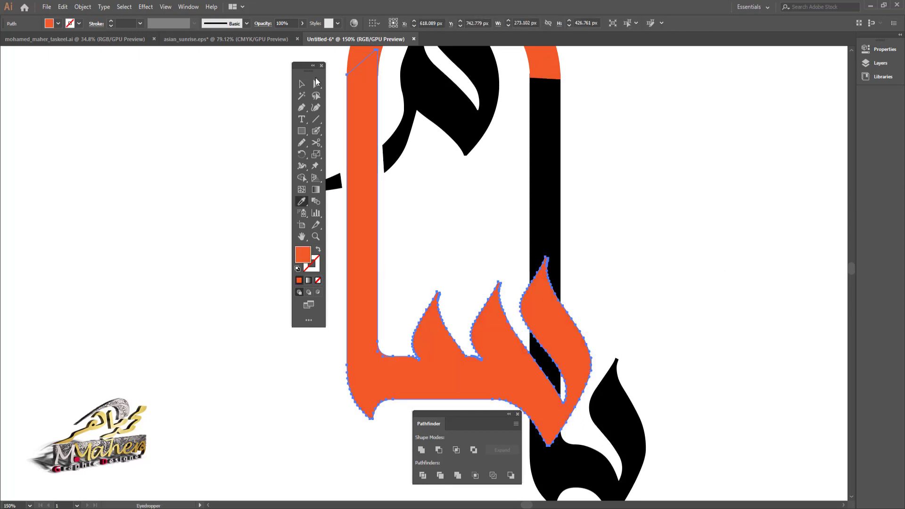
pyautogui.click(302, 84)
pyautogui.click(246, 180)
# Draw a closed orange polygon with the Pen along the right pillar down to its base.
pyautogui.click(302, 119)
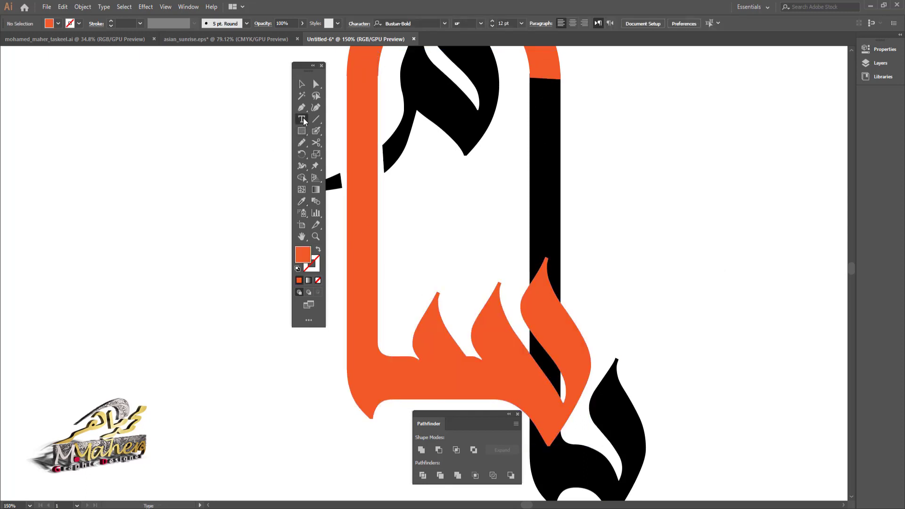
pyautogui.press('p')
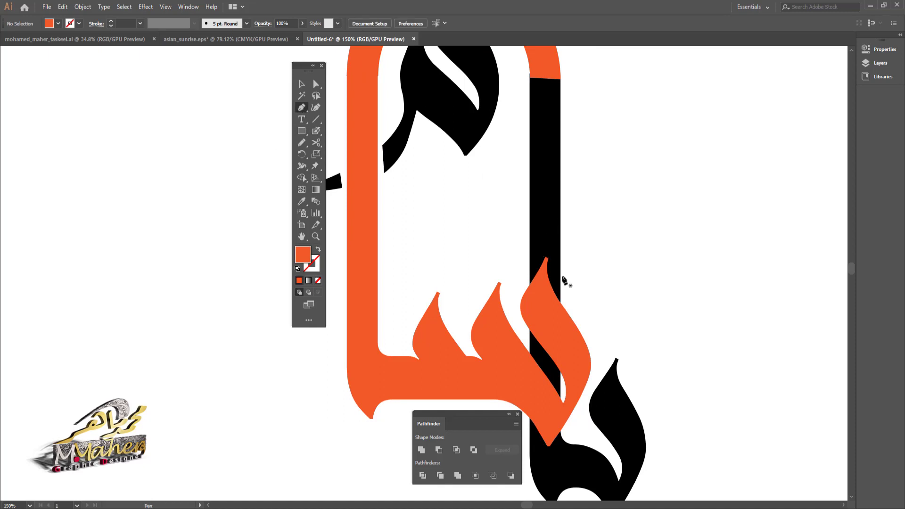
pyautogui.moveTo(562, 276); pyautogui.dragTo(556, 259)
pyautogui.click(553, 247)
pyautogui.click(522, 259)
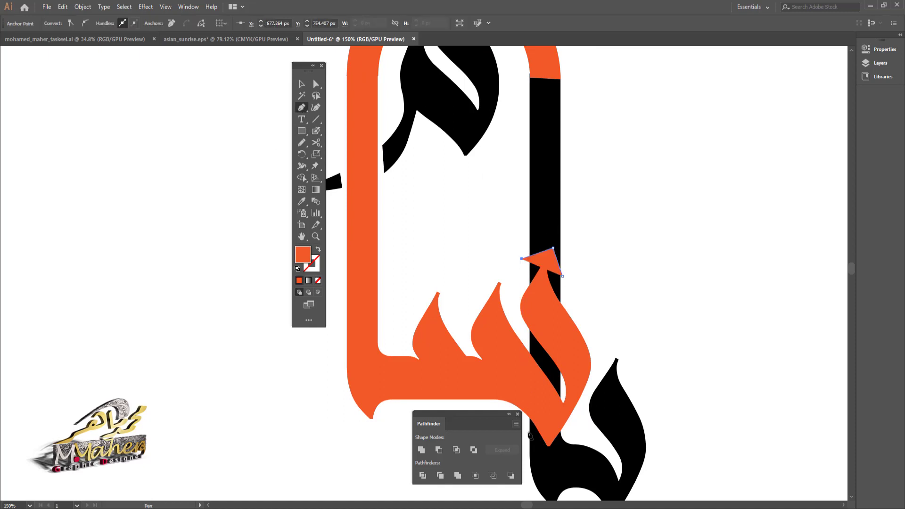
pyautogui.click(526, 427)
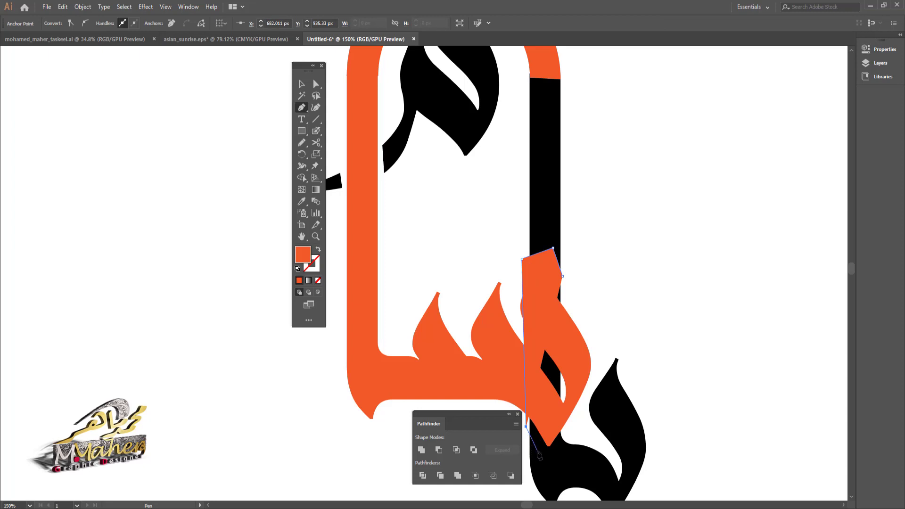
pyautogui.click(547, 454)
pyautogui.click(571, 436)
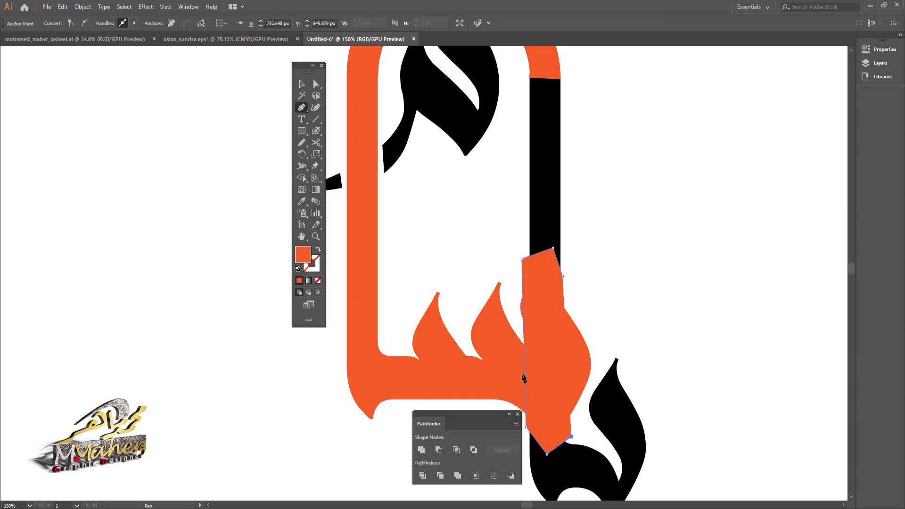
pyautogui.click(584, 272)
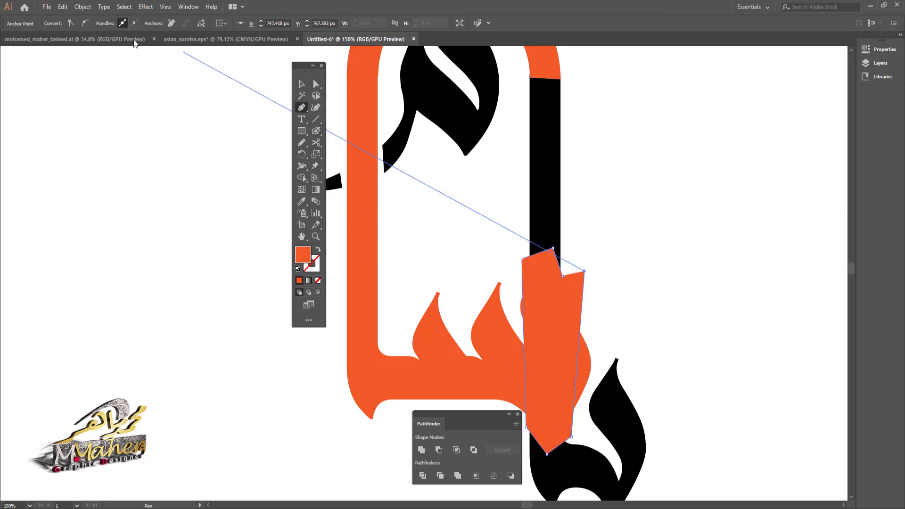
# Subtract the orange polygon from the black stroke with Minus Front, then fit the artboard.
pyautogui.press('ctrl')
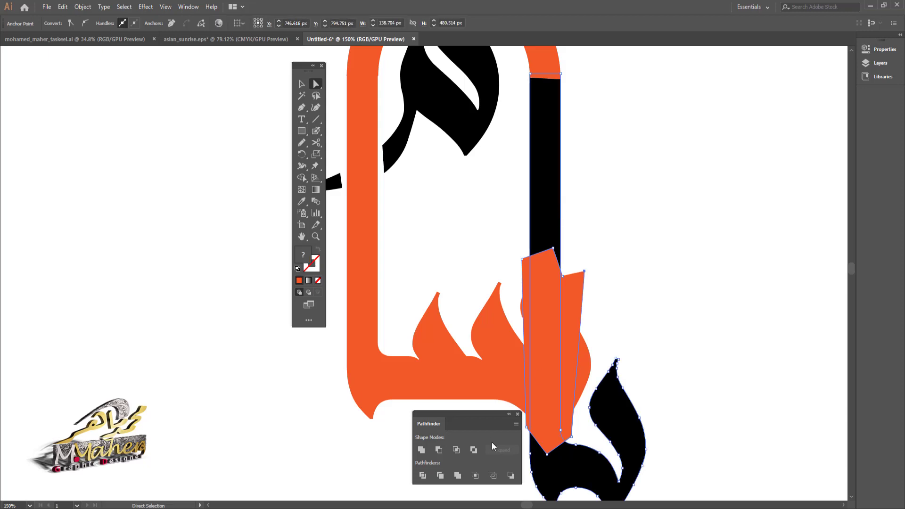
pyautogui.click(443, 452)
pyautogui.click(467, 273)
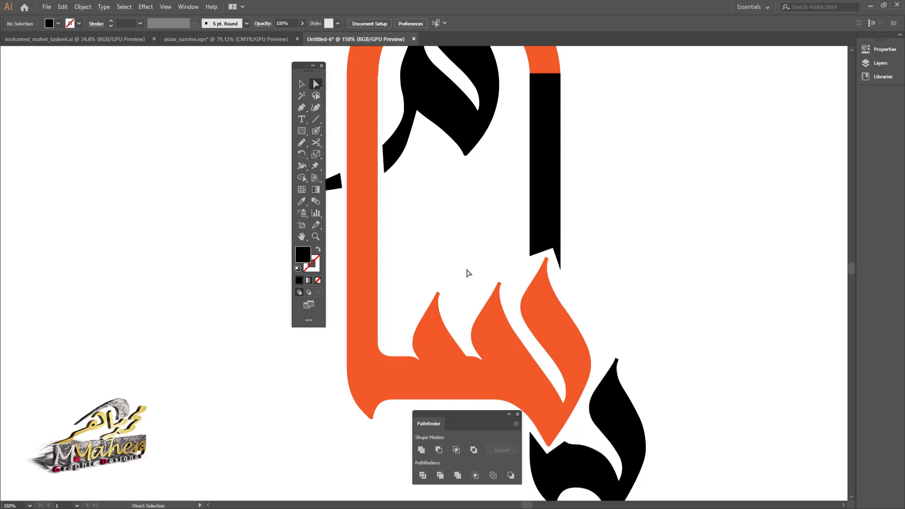
pyautogui.hotkey('ctrl', '0')
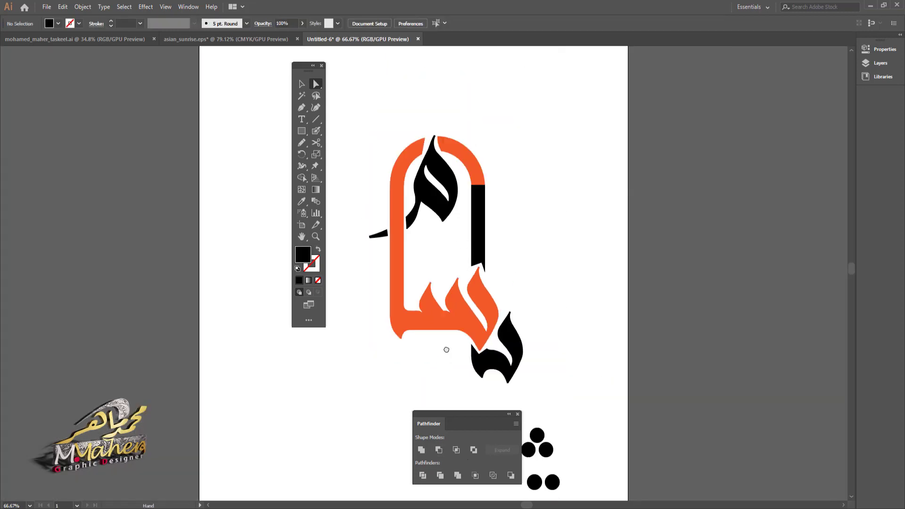
# Move the two dots up toward the bottom letter and the three-dot cluster inside the arch.
pyautogui.moveTo(444, 350); pyautogui.dragTo(439, 283)
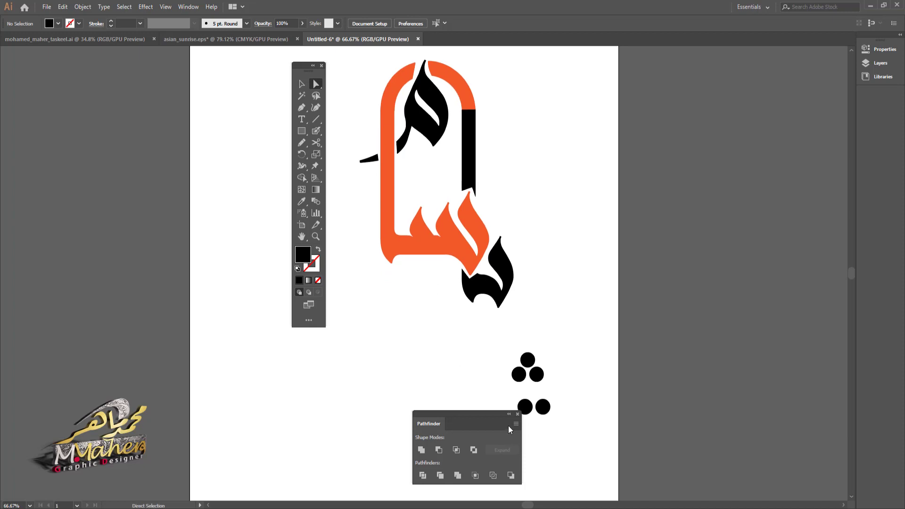
pyautogui.hotkey('ctrl', '0')
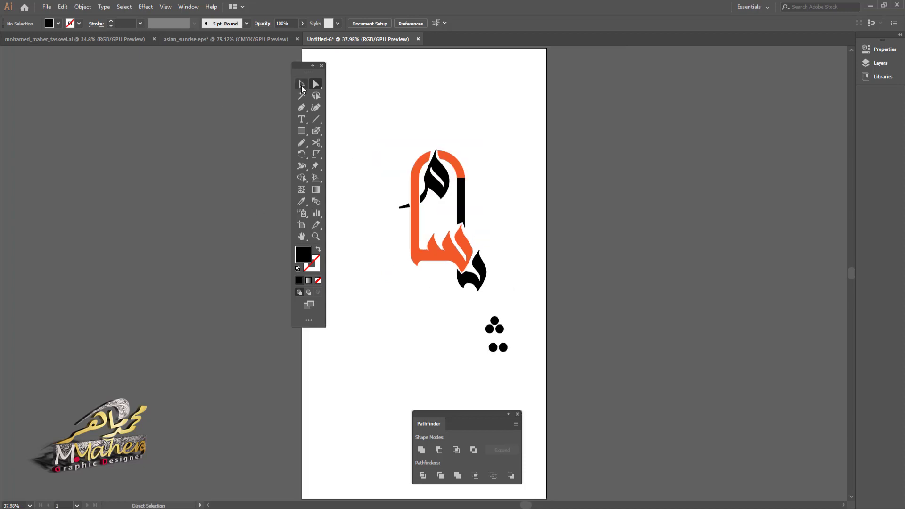
pyautogui.moveTo(504, 350); pyautogui.dragTo(470, 297)
pyautogui.moveTo(495, 325); pyautogui.dragTo(452, 204)
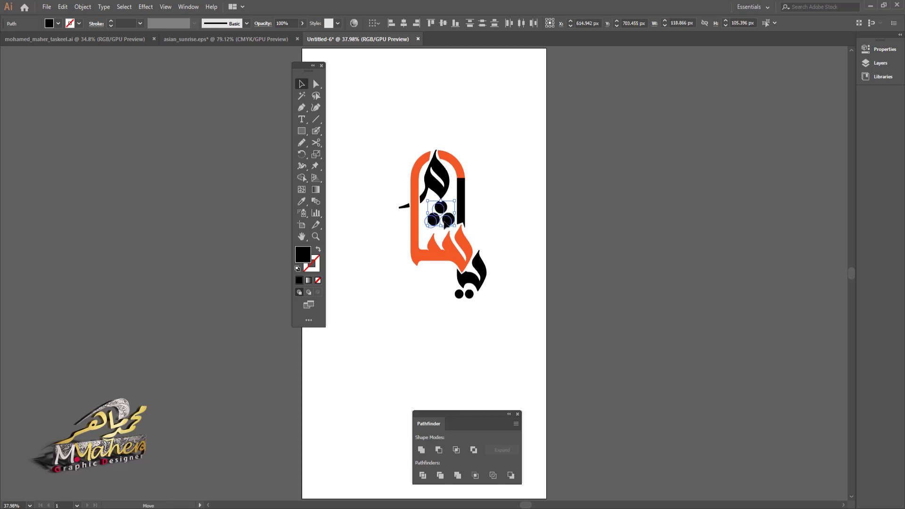
# Enlarge the pair of dots and settle them beneath the bottom letter.
pyautogui.click(459, 294)
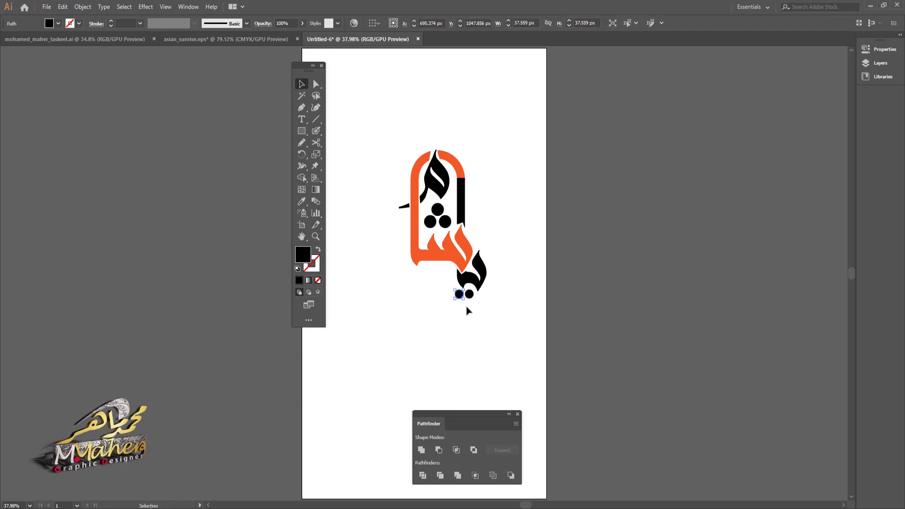
pyautogui.keyDown('shift'); pyautogui.click(469, 293); pyautogui.keyUp('shift')
pyautogui.moveTo(456, 302); pyautogui.dragTo(465, 299)
pyautogui.click(466, 323)
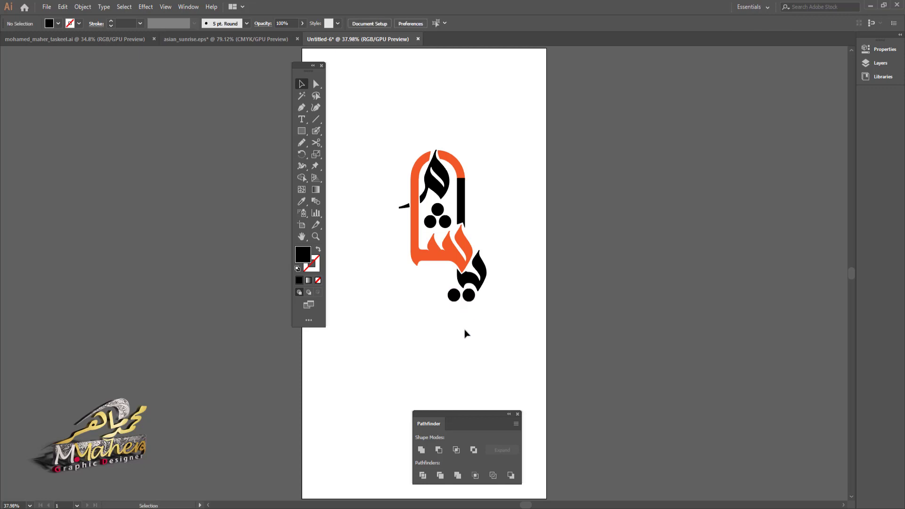
# Type an Arabic text line below the arch and scale it up about fourfold.
pyautogui.click(301, 119)
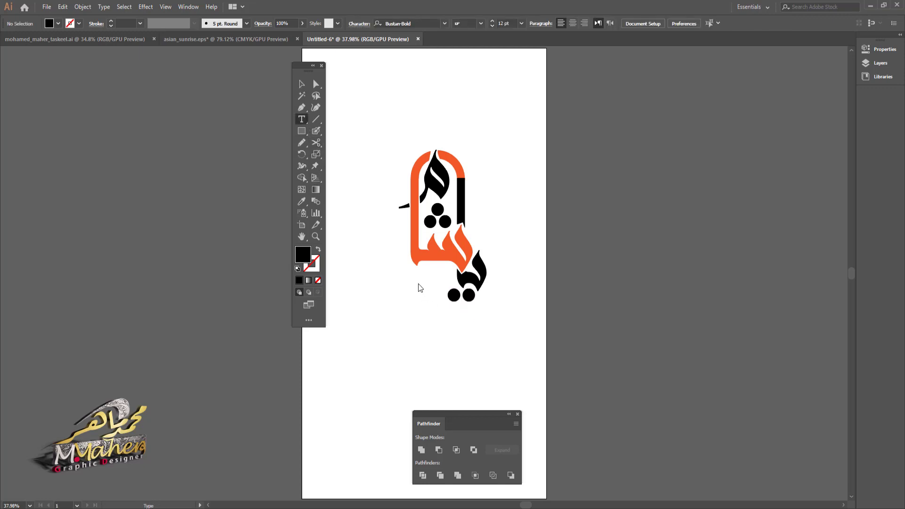
pyautogui.click(421, 288)
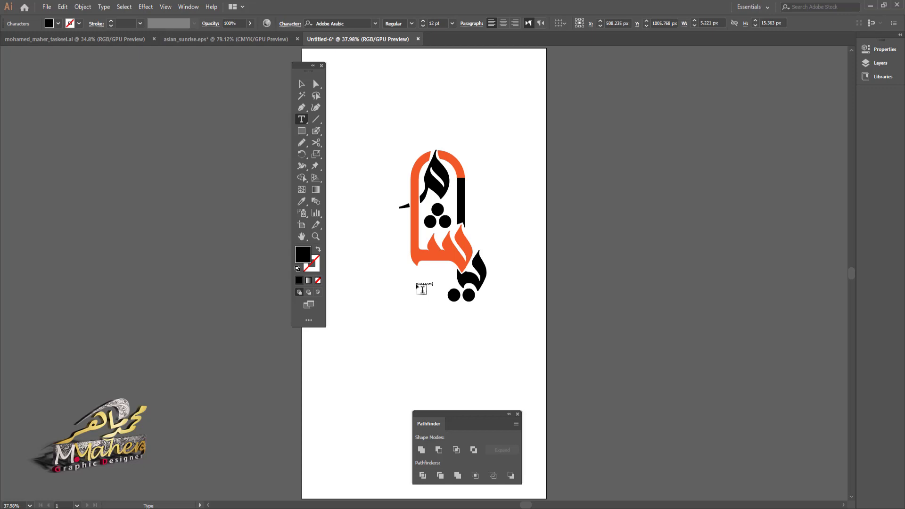
pyautogui.write('محمد ماهر')
pyautogui.click(302, 84)
pyautogui.moveTo(422, 286); pyautogui.dragTo(363, 257)
pyautogui.moveTo(435, 287); pyautogui.dragTo(443, 288)
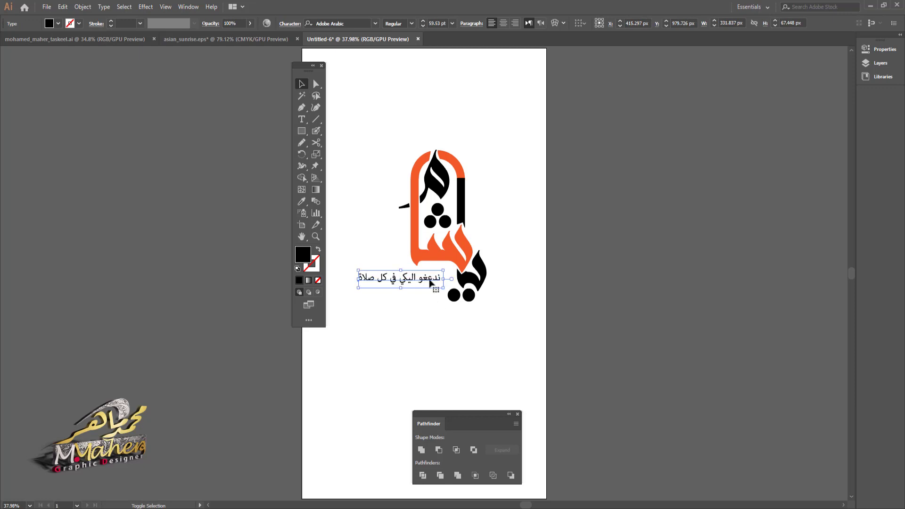
# Delete the stray letter غ, set the line in AlSharkTitle Bold, and enlarge it to about 74.55 pt.
pyautogui.click(302, 121)
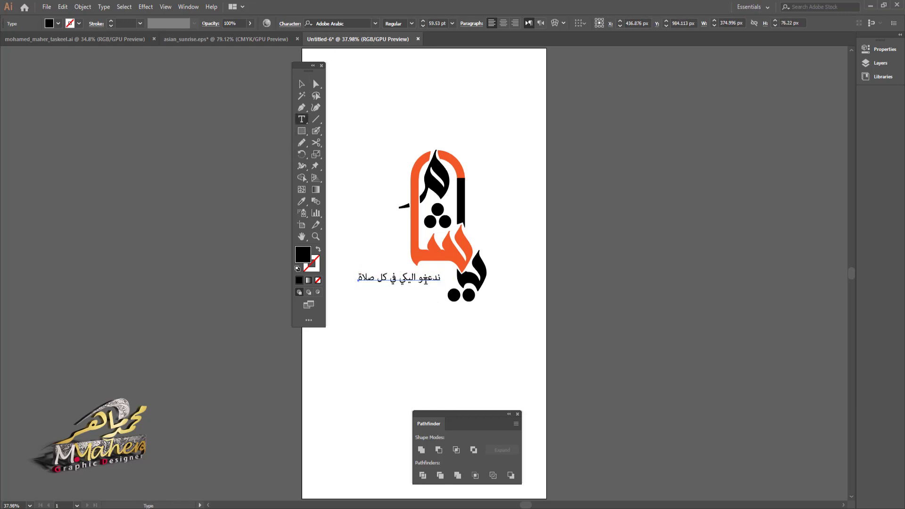
pyautogui.moveTo(427, 278); pyautogui.dragTo(423, 278)
pyautogui.press('BackSpace')
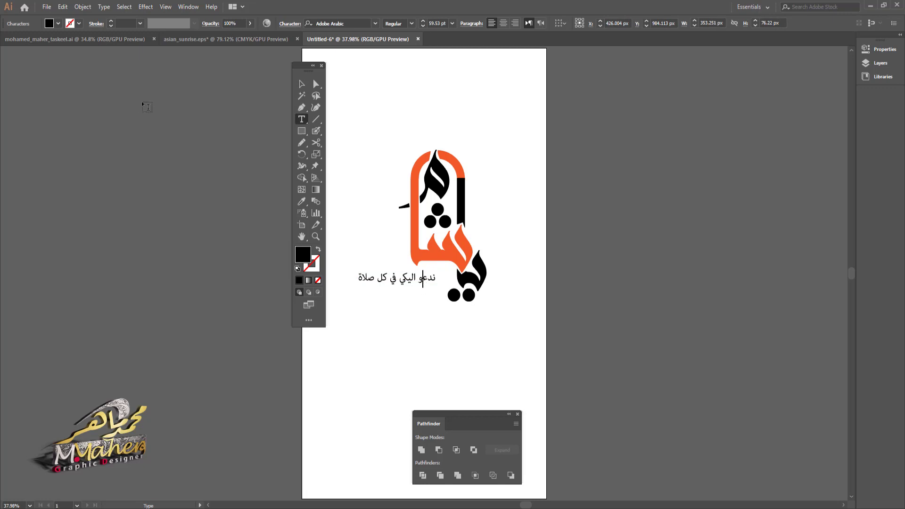
pyautogui.click(301, 85)
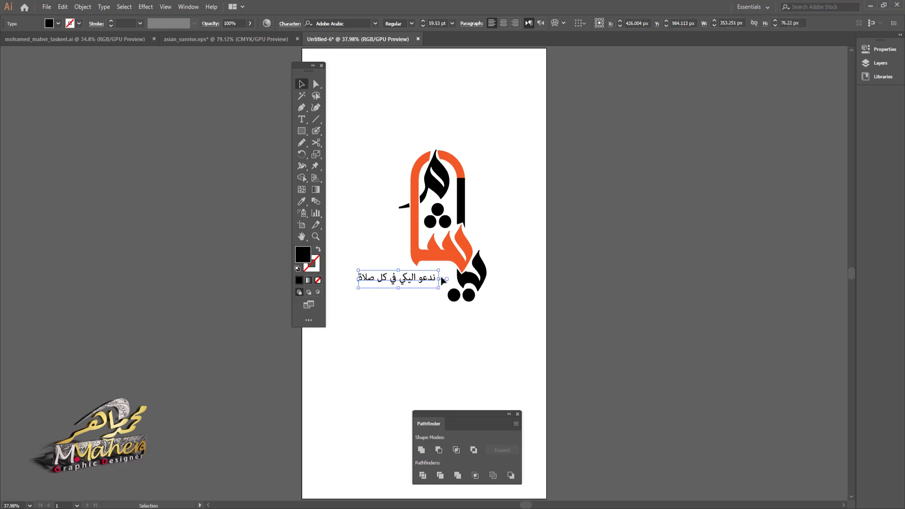
pyautogui.click(376, 24)
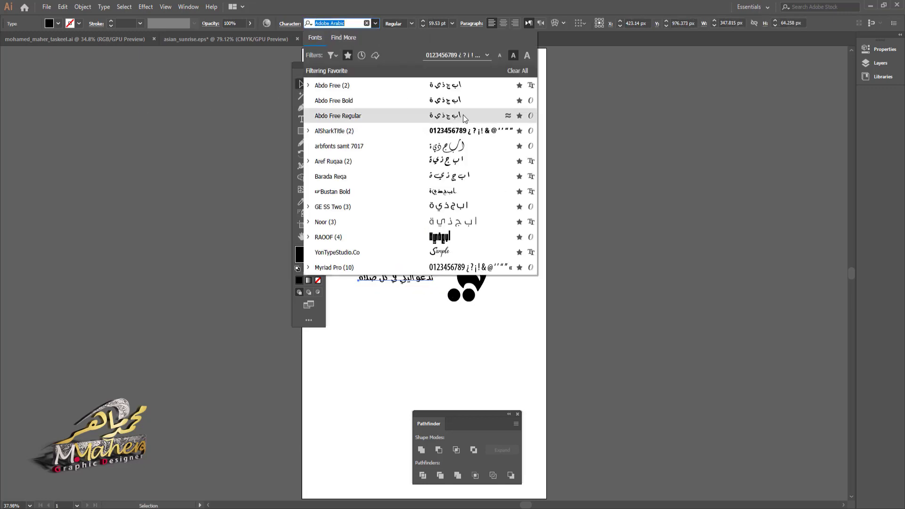
pyautogui.click(464, 131)
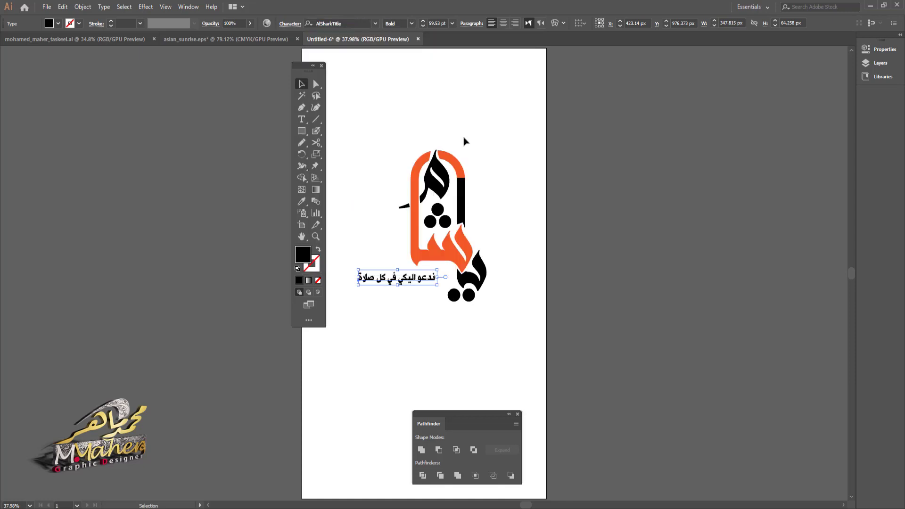
pyautogui.moveTo(437, 284); pyautogui.dragTo(456, 275)
pyautogui.click(251, 171)
pyautogui.click(301, 119)
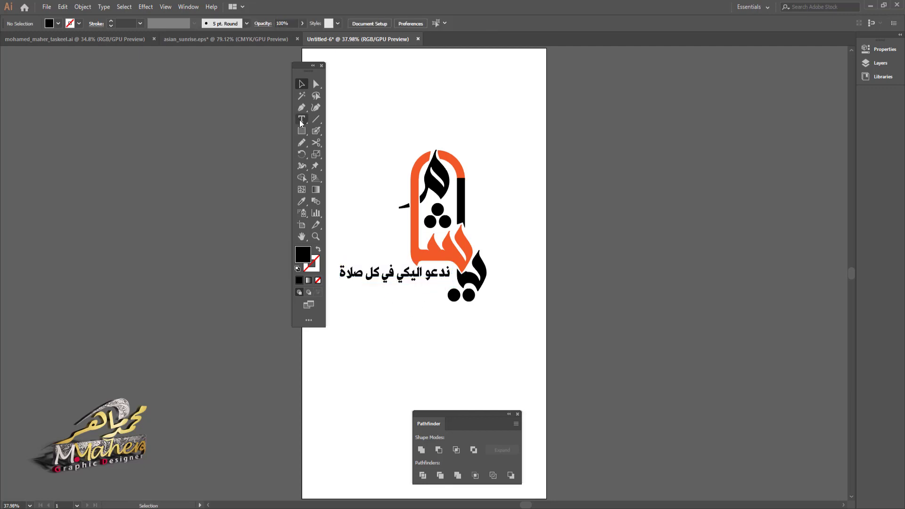
# Create the second Arabic line 'ان يحمكي الله' beneath the first.
pyautogui.click(423, 304)
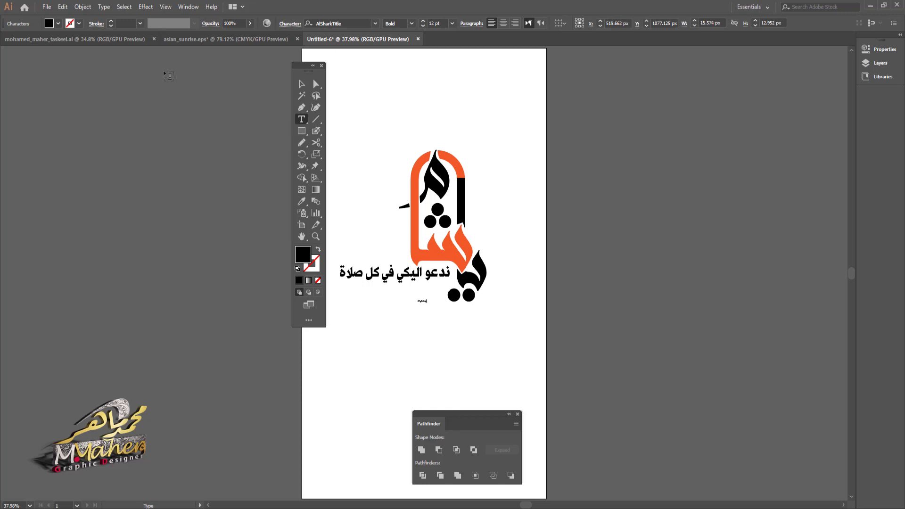
pyautogui.press('Escape')
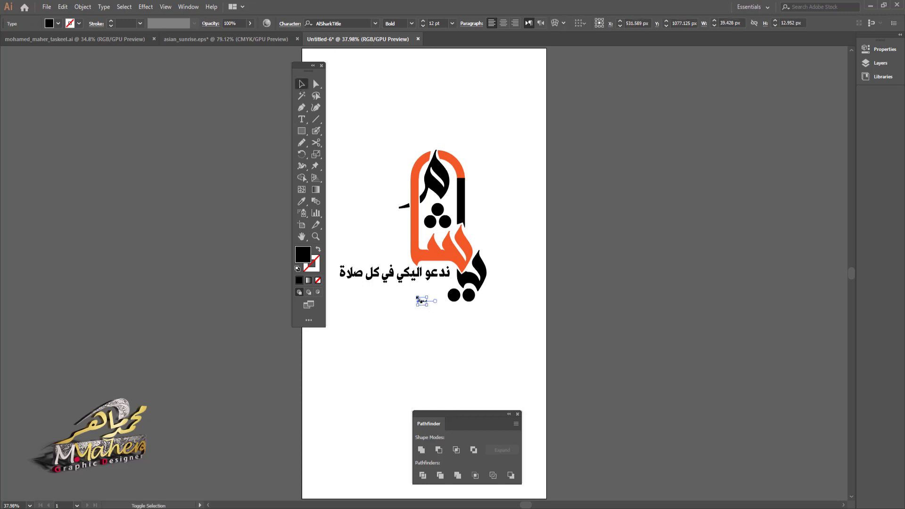
pyautogui.write('ان يحمكي الله')
pyautogui.moveTo(406, 293); pyautogui.dragTo(418, 303)
# Match the second line to the first line's style with the Eyedropper and align it just below.
pyautogui.press('i')
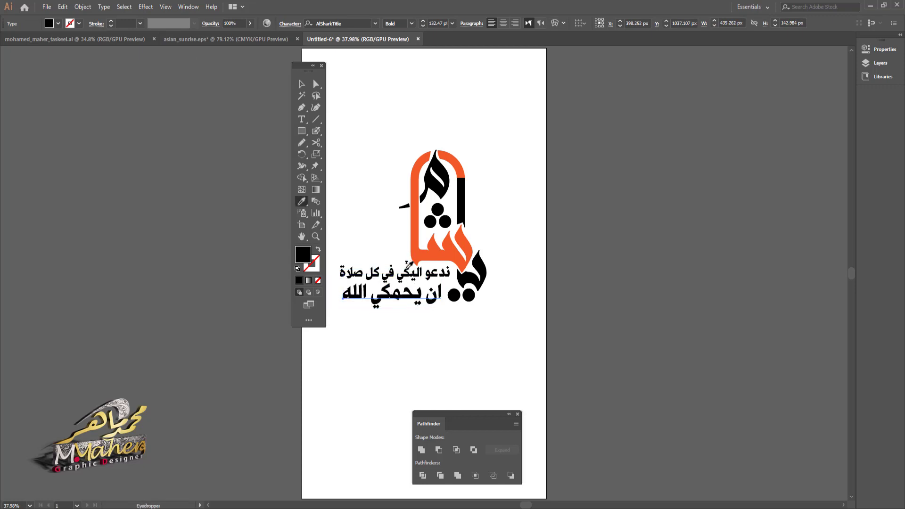
pyautogui.click(405, 273)
pyautogui.press('v')
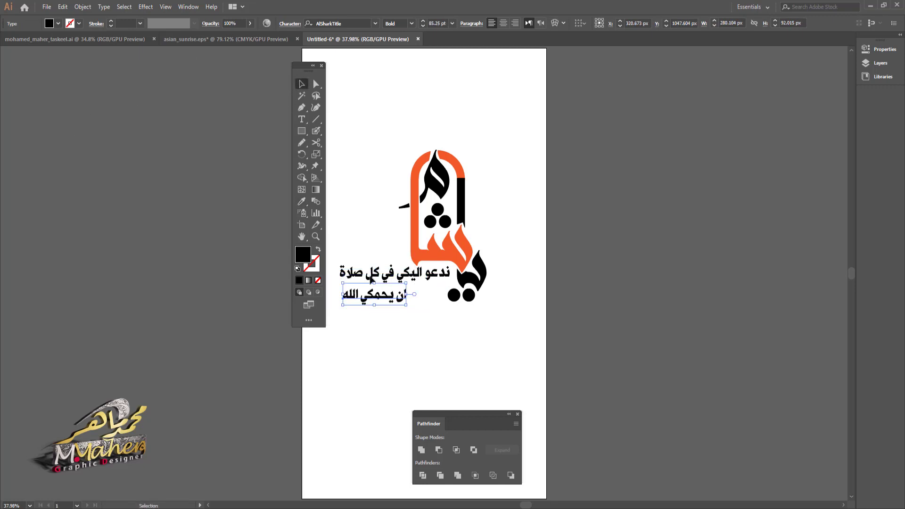
pyautogui.moveTo(388, 302); pyautogui.dragTo(424, 294)
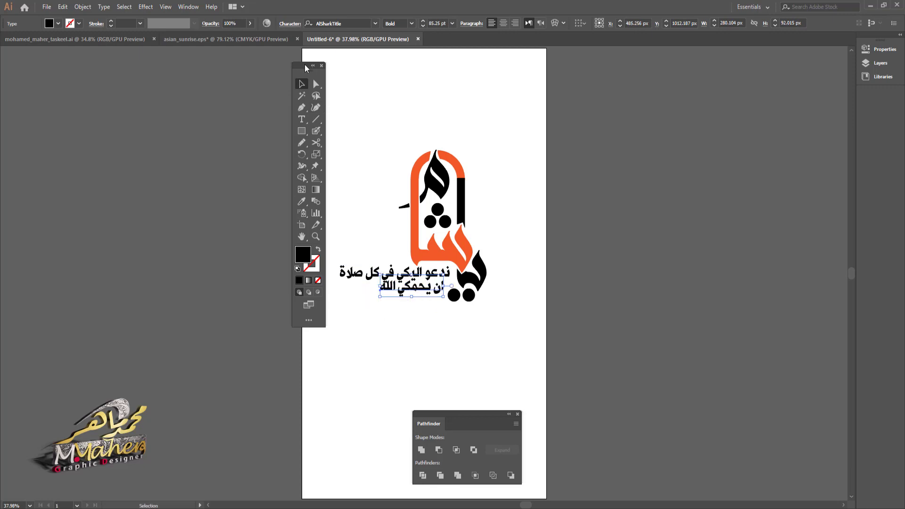
pyautogui.moveTo(305, 64); pyautogui.dragTo(314, 55)
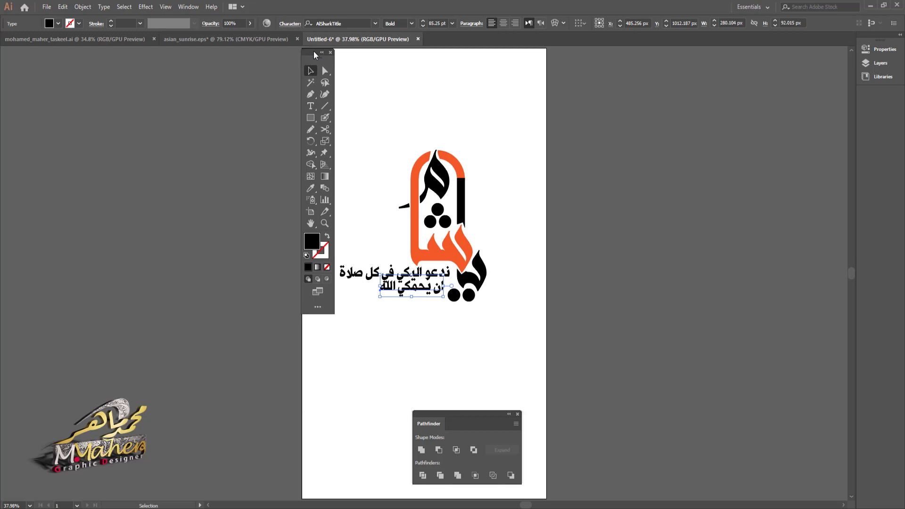
pyautogui.moveTo(421, 297); pyautogui.dragTo(421, 301)
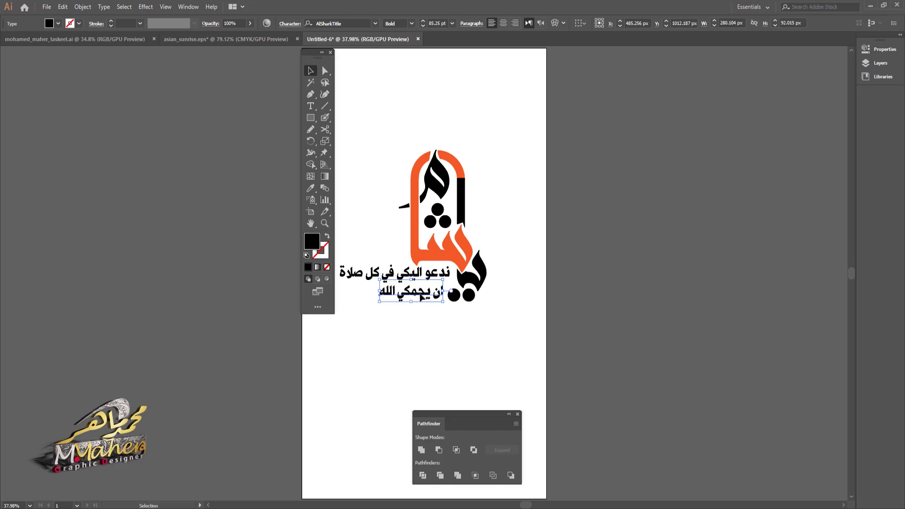
# Insert tatweel elongations into the second line, giving 'ـــــــكي اللـــــــ'.
pyautogui.click(310, 118)
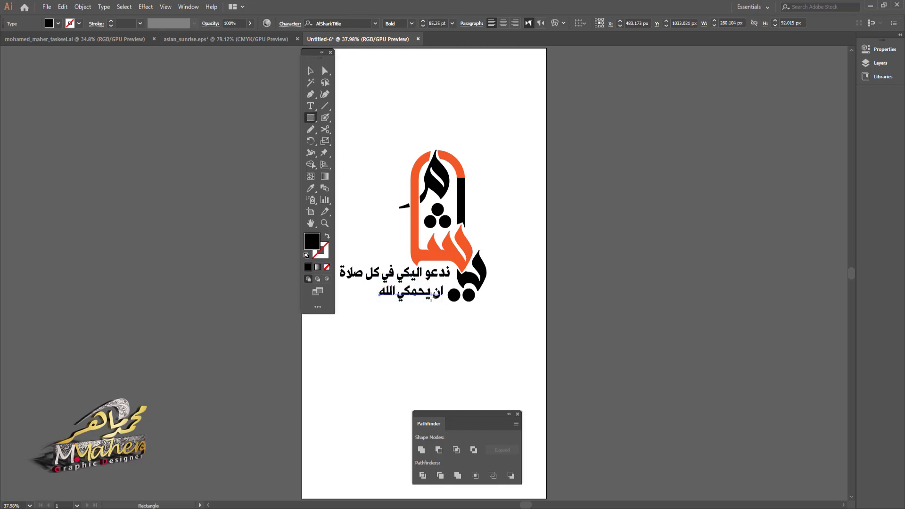
pyautogui.click(417, 290)
pyautogui.click(465, 281)
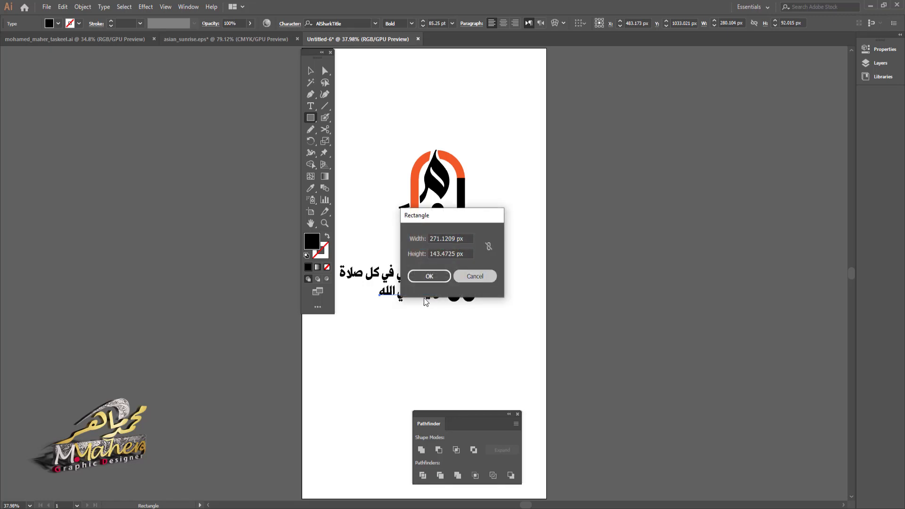
pyautogui.click(465, 281)
pyautogui.press('Escape')
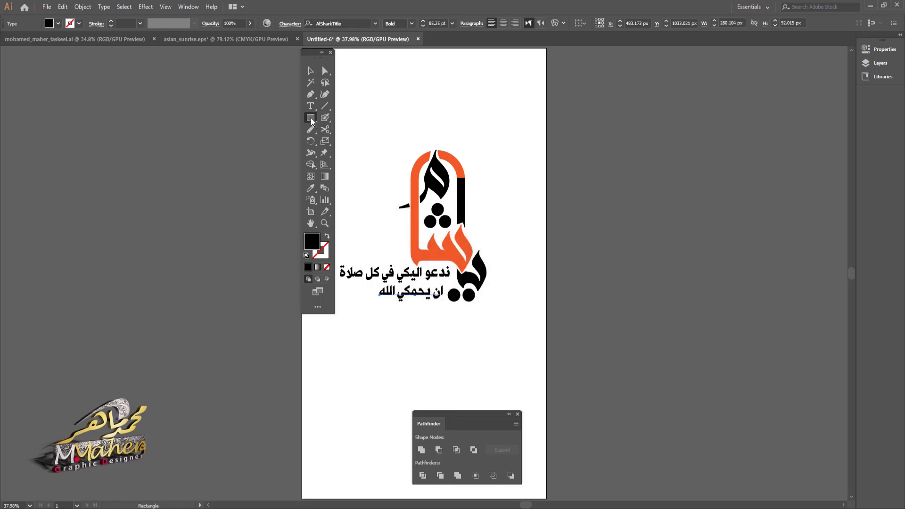
pyautogui.press('t')
pyautogui.click(385, 290)
pyautogui.write('ــــ')
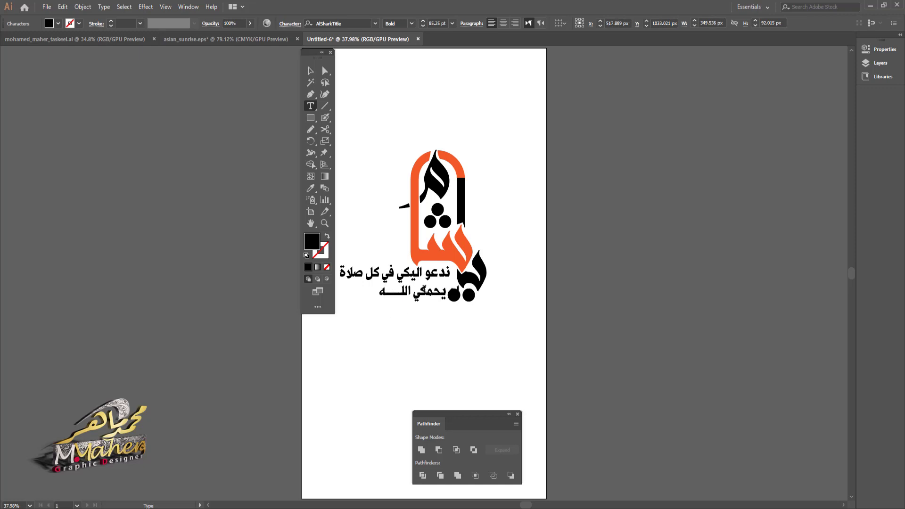
pyautogui.write('ـــكي اللـ')
pyautogui.write('ــــــ')
pyautogui.press('Escape')
# Shift the second line left under the first and add four more tatweels.
pyautogui.moveTo(432, 296); pyautogui.dragTo(392, 297)
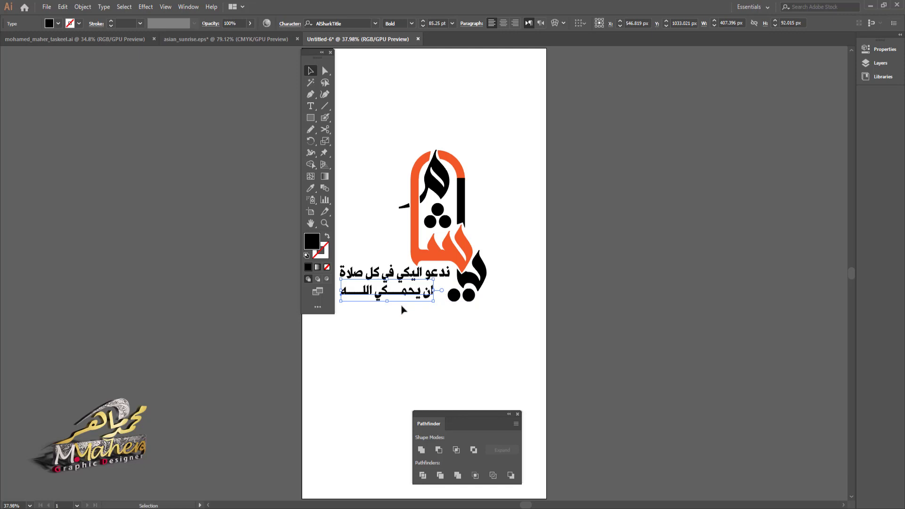
pyautogui.click(310, 105)
pyautogui.click(408, 292)
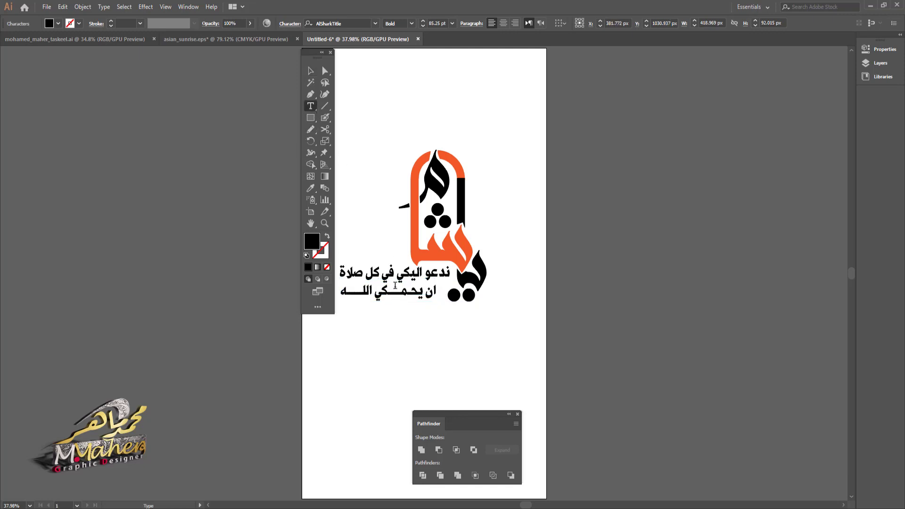
pyautogui.write('ــــ')
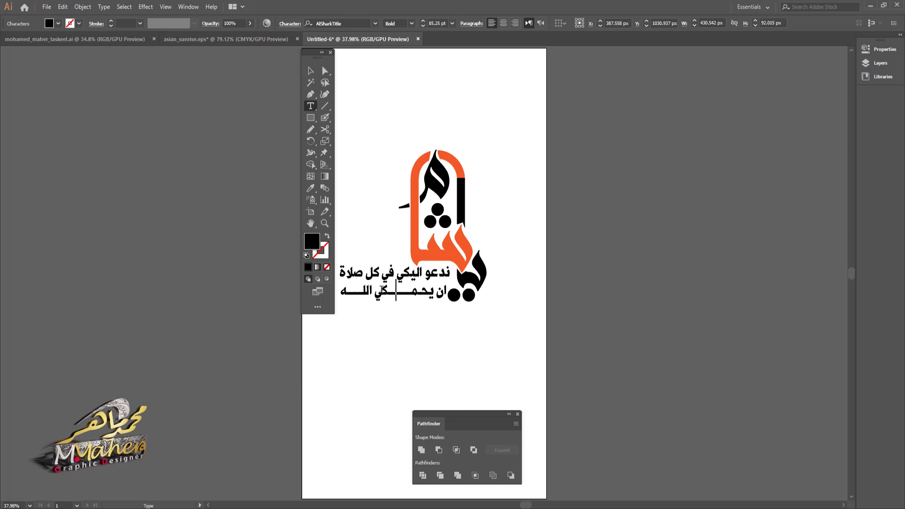
pyautogui.press('Escape')
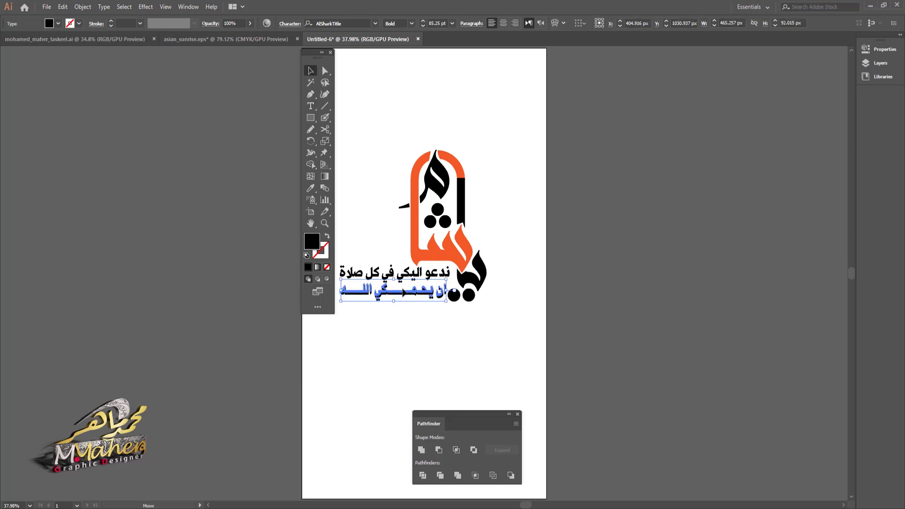
pyautogui.click(474, 348)
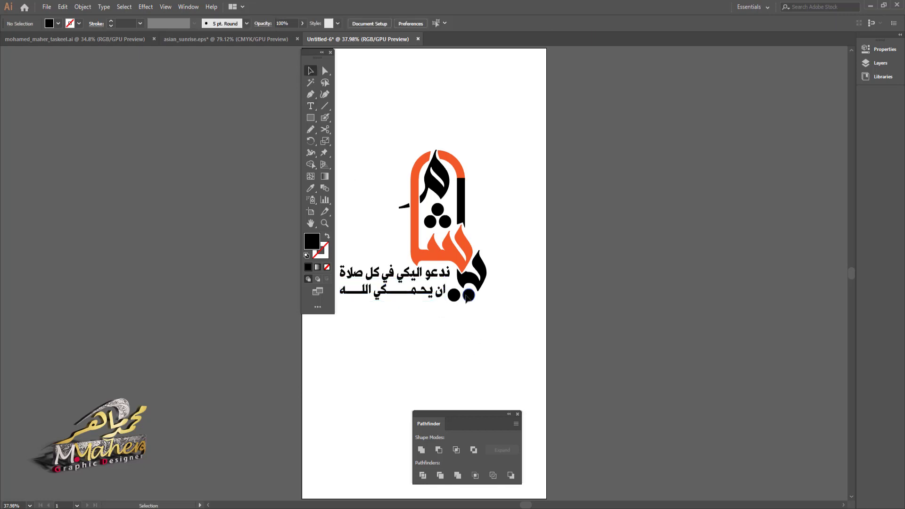
# Unite the dots, black calligraphy and orange arch into one black shape with Pathfinder.
pyautogui.click(469, 296)
pyautogui.keyDown('shift'); pyautogui.click(453, 296); pyautogui.keyUp('shift')
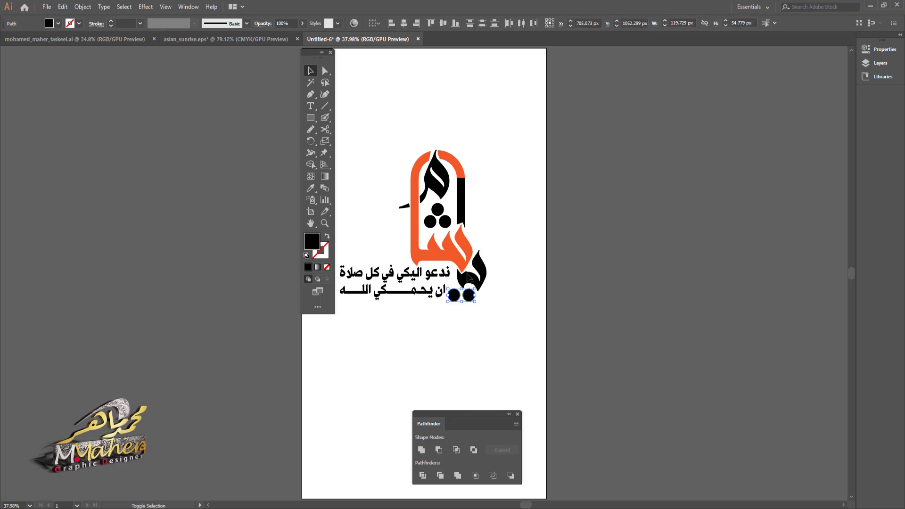
pyautogui.keyDown('shift'); pyautogui.click(469, 281); pyautogui.keyUp('shift')
pyautogui.keyDown('shift'); pyautogui.click(466, 242); pyautogui.keyUp('shift')
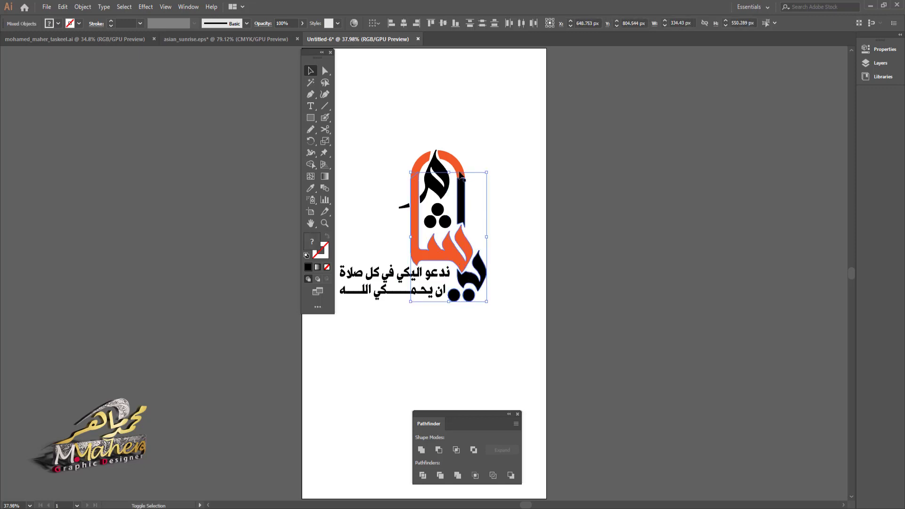
pyautogui.keyDown('shift'); pyautogui.click(433, 225); pyautogui.keyUp('shift')
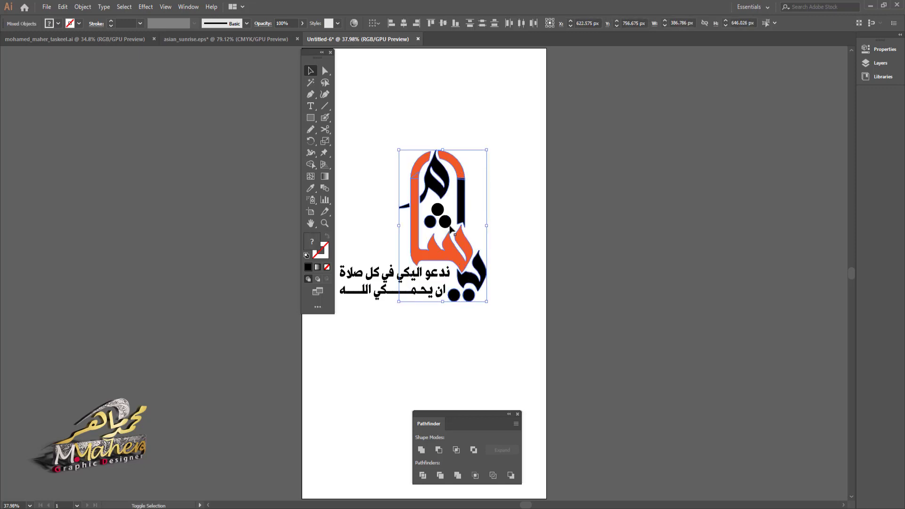
pyautogui.click(422, 451)
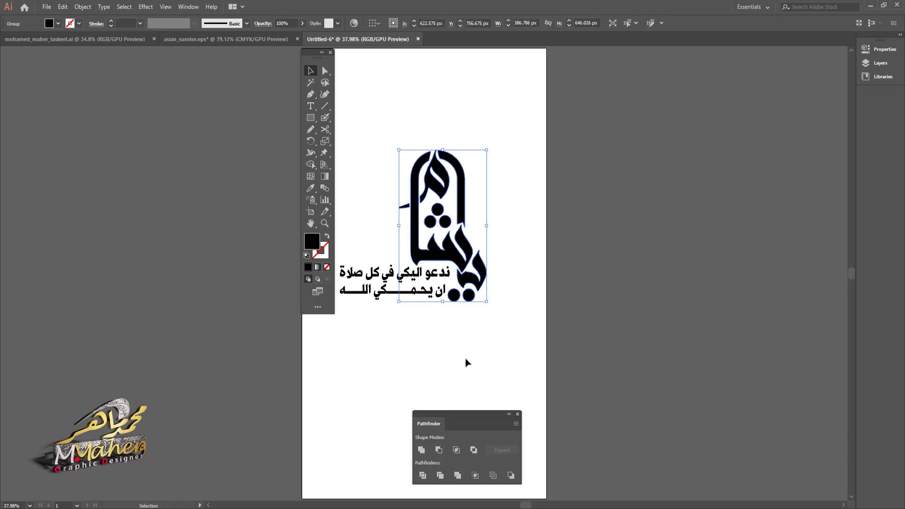
# Move the entire artwork down and to the right, then close the Pathfinder panel.
pyautogui.click(487, 135)
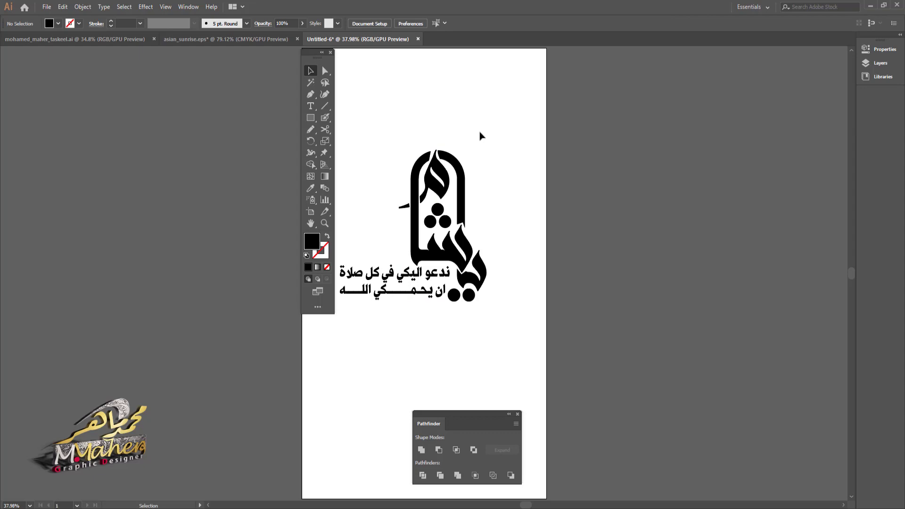
pyautogui.moveTo(481, 136); pyautogui.dragTo(367, 330)
pyautogui.moveTo(438, 242); pyautogui.dragTo(446, 258)
pyautogui.click(434, 361)
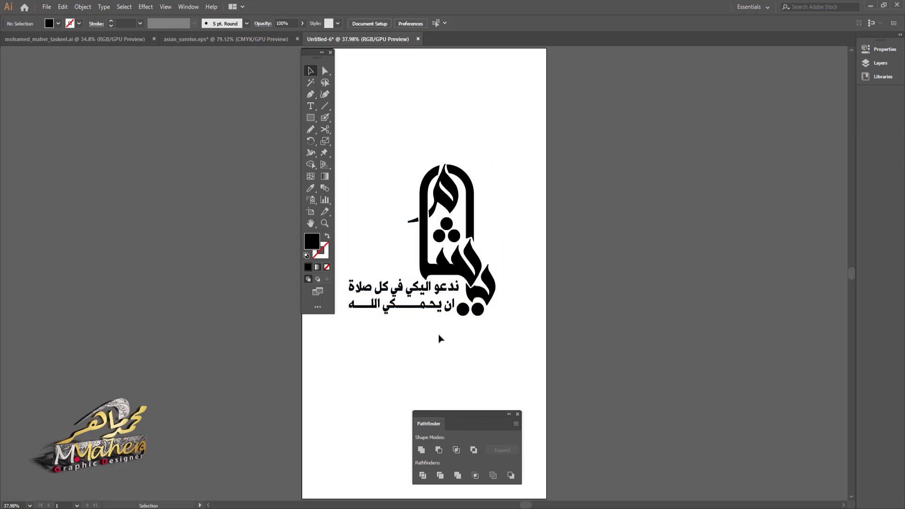
pyautogui.hotkey('ctrl', 'shift', 'F9')
# Draw a circle at the arch's upper left with a diagonal white-to-orange gradient at 128.2°.
pyautogui.press('l')
pyautogui.moveTo(391, 146); pyautogui.dragTo(438, 224)
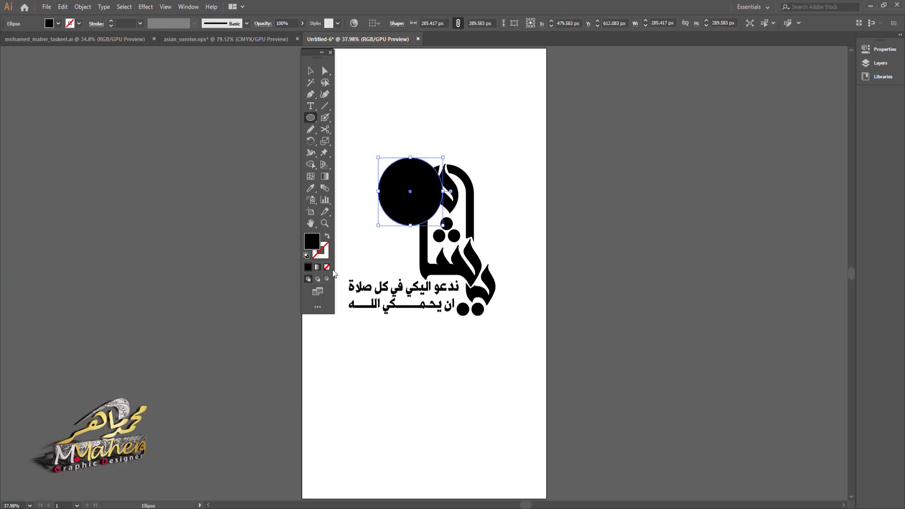
pyautogui.click(317, 267)
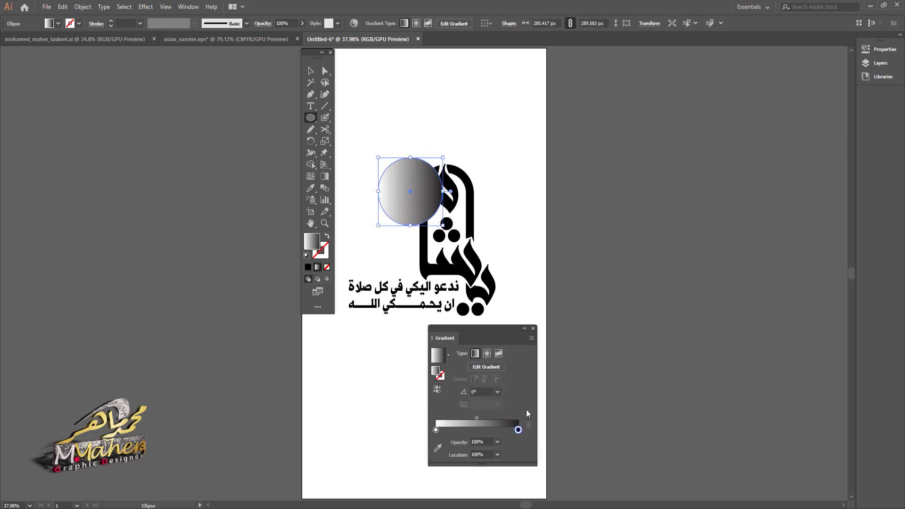
pyautogui.doubleClick(519, 430)
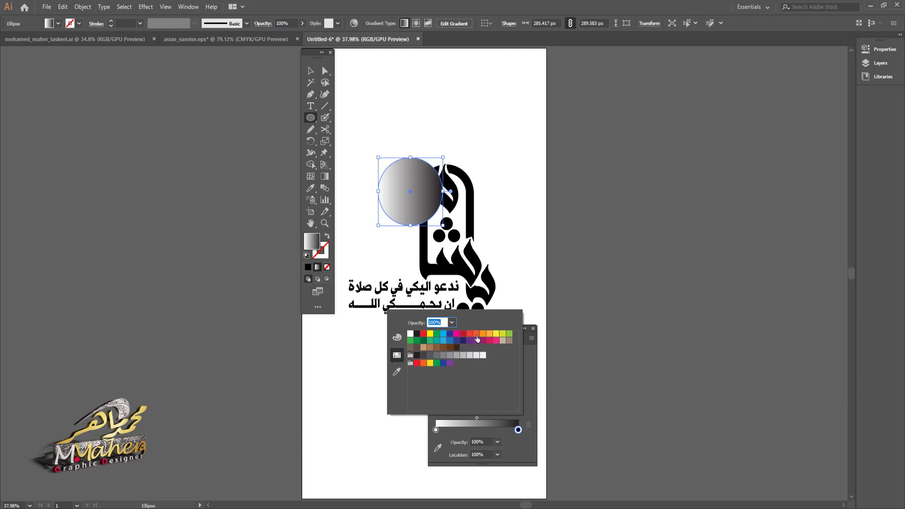
pyautogui.click(491, 335)
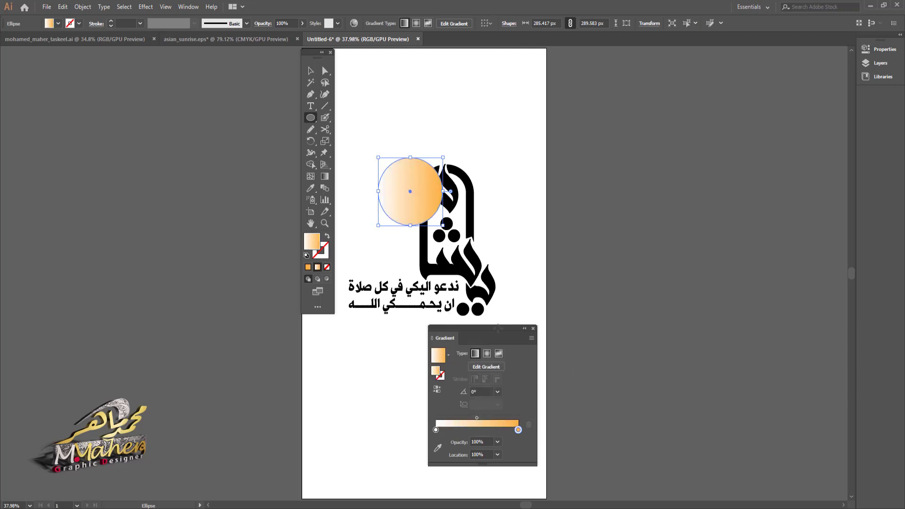
pyautogui.press('g')
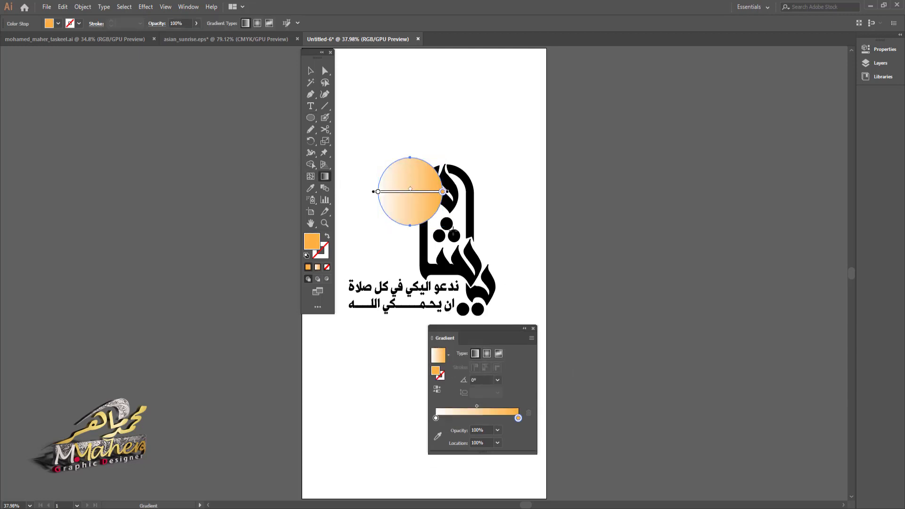
pyautogui.moveTo(440, 231); pyautogui.dragTo(382, 154)
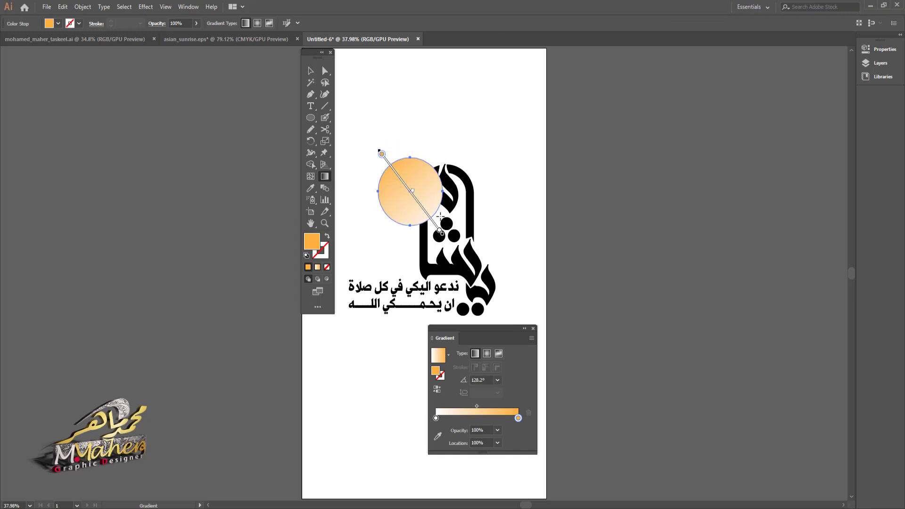
pyautogui.moveTo(439, 230); pyautogui.dragTo(380, 151)
# Send the gradient circle behind the calligraphy.
pyautogui.rightClick(431, 201)
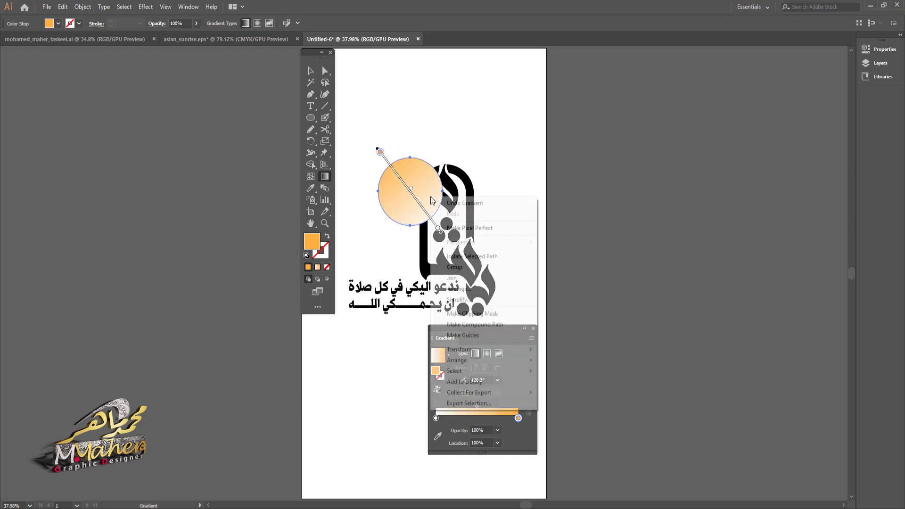
pyautogui.click(386, 136)
pyautogui.press('v')
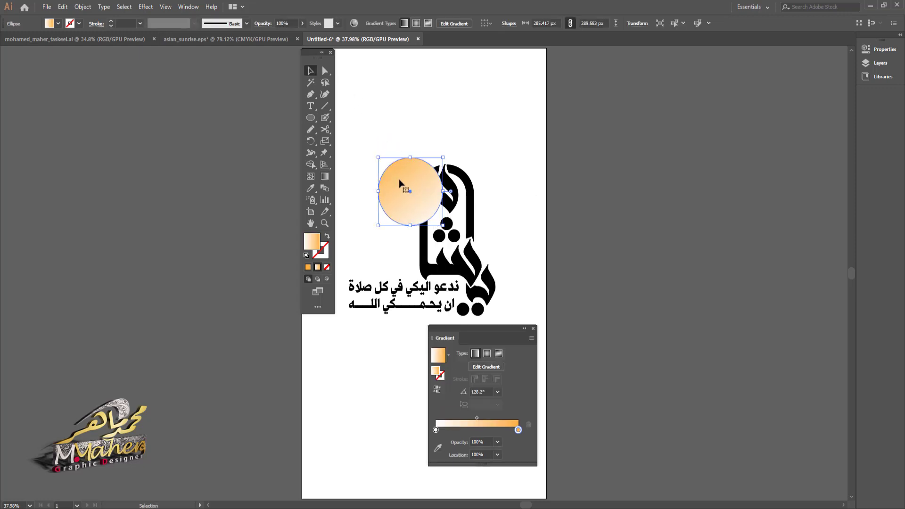
pyautogui.rightClick(400, 183)
pyautogui.moveTo(471, 344)
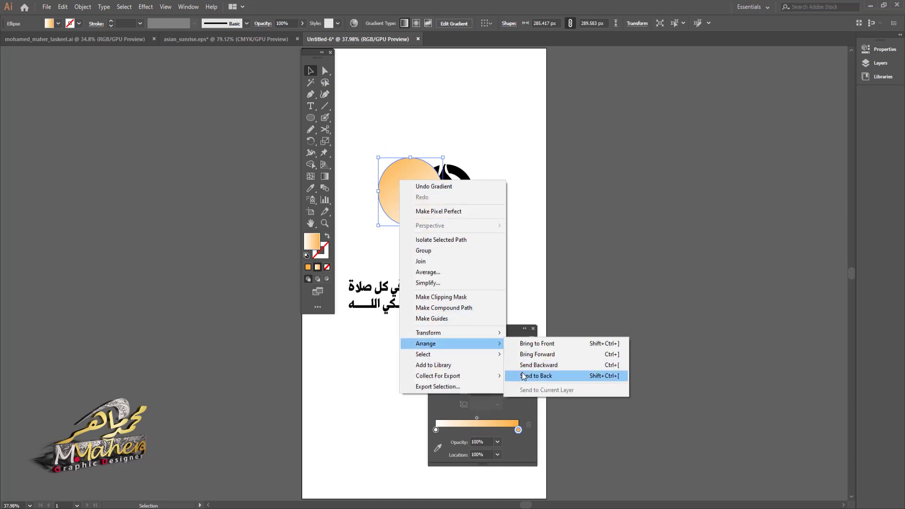
pyautogui.click(522, 376)
pyautogui.click(517, 236)
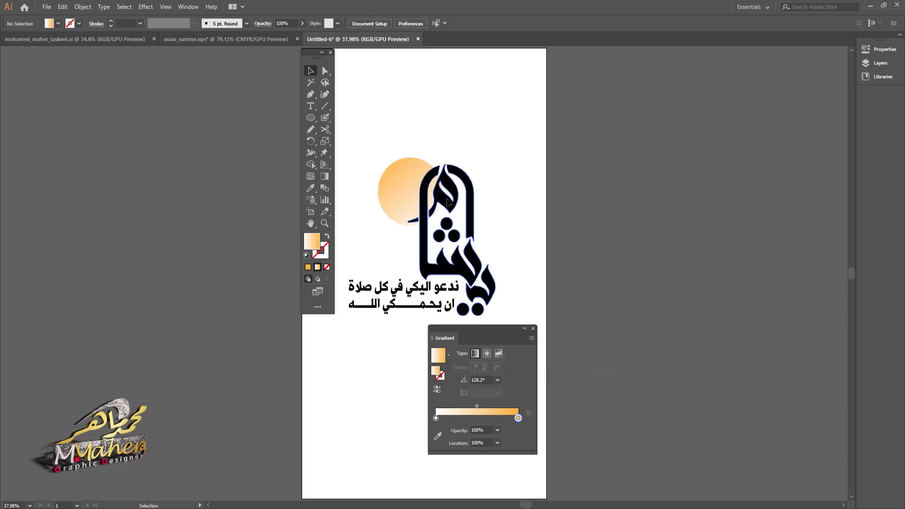
# Give the calligraphy a gradient with a blue right stop and a teal left stop (G 172).
pyautogui.click(447, 202)
pyautogui.click(317, 267)
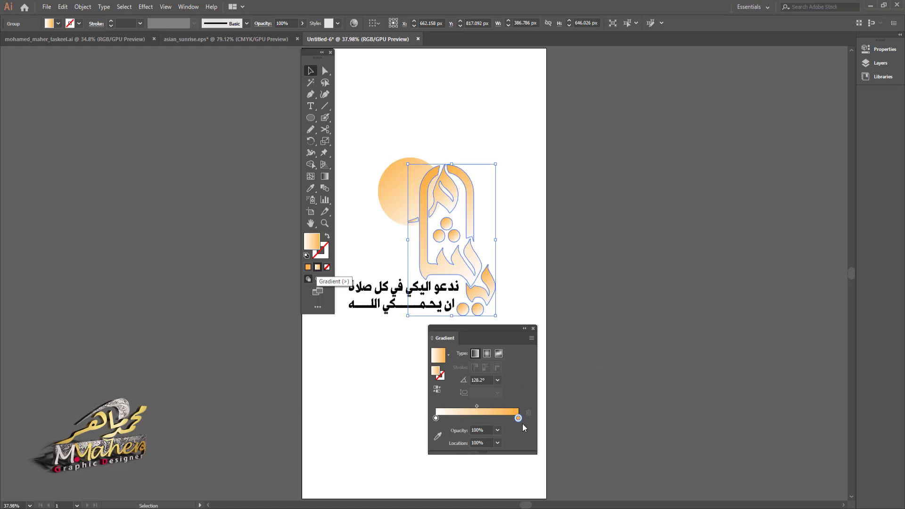
pyautogui.doubleClick(519, 418)
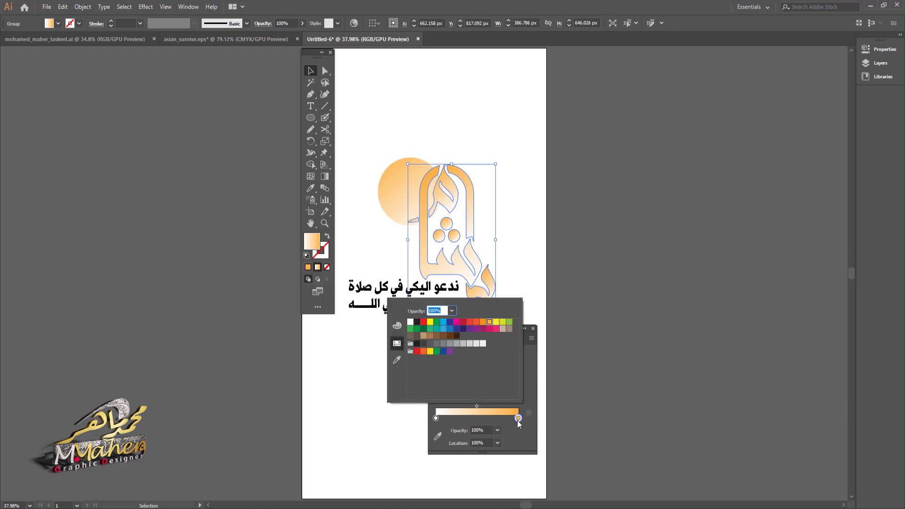
pyautogui.click(450, 329)
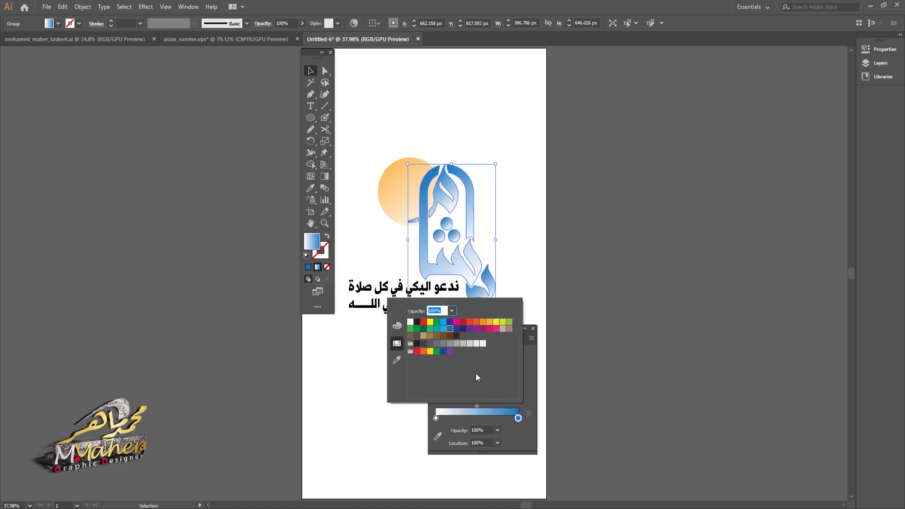
pyautogui.click(436, 418)
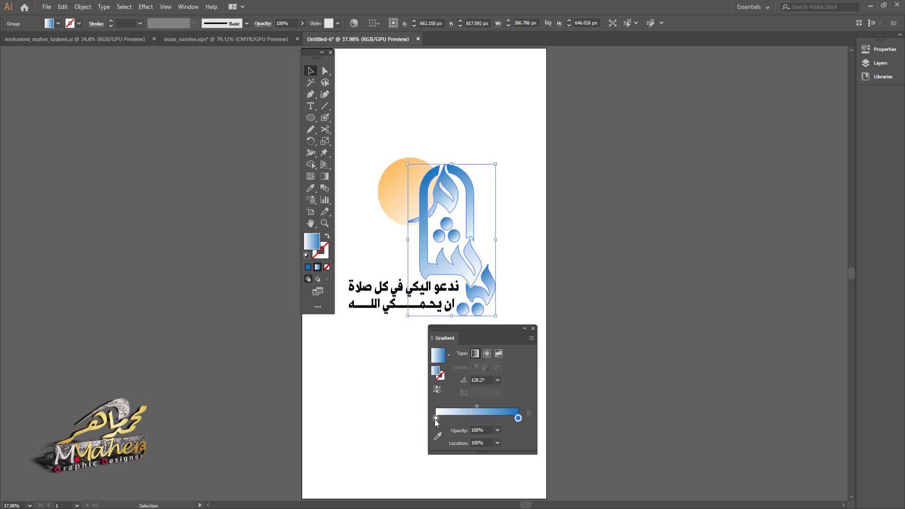
pyautogui.doubleClick(435, 419)
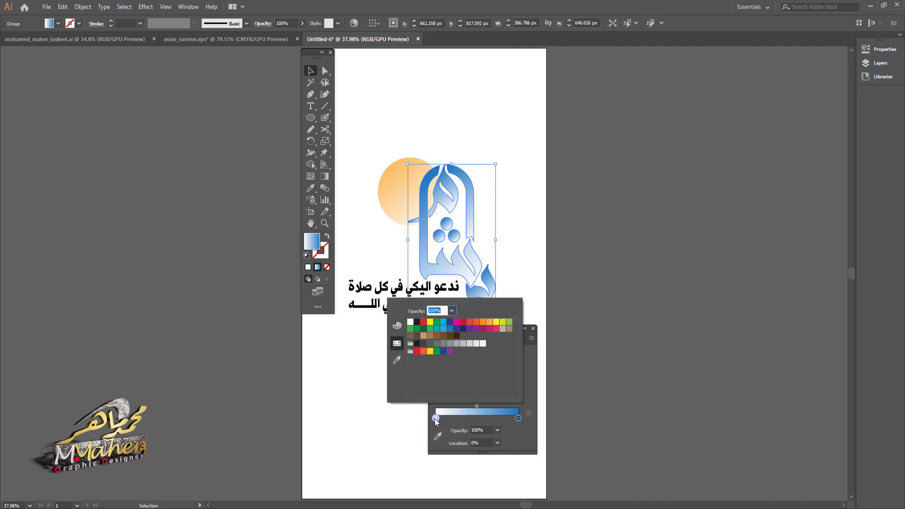
pyautogui.click(451, 329)
pyautogui.click(401, 325)
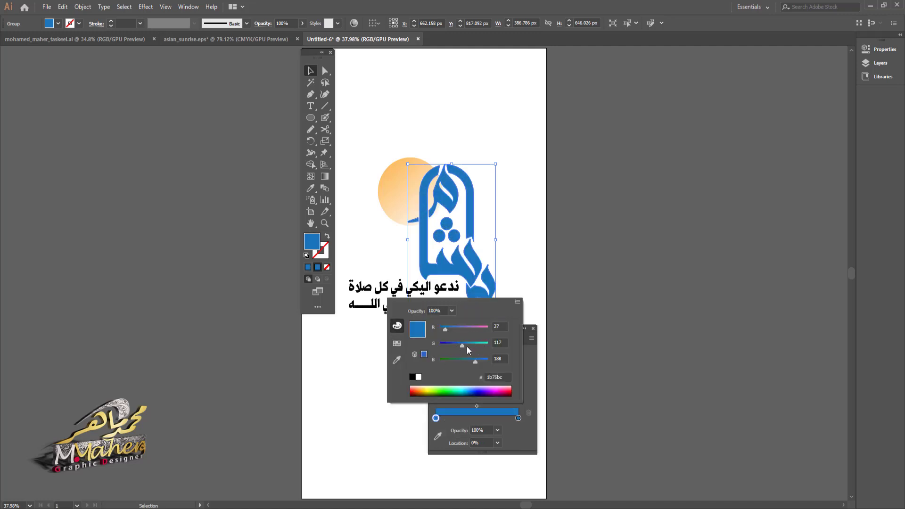
pyautogui.moveTo(468, 350); pyautogui.dragTo(473, 350)
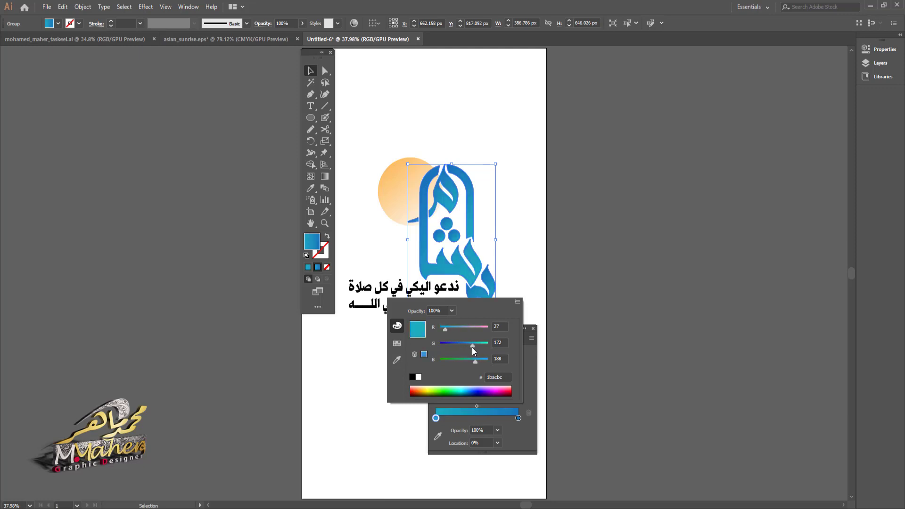
pyautogui.press('Escape')
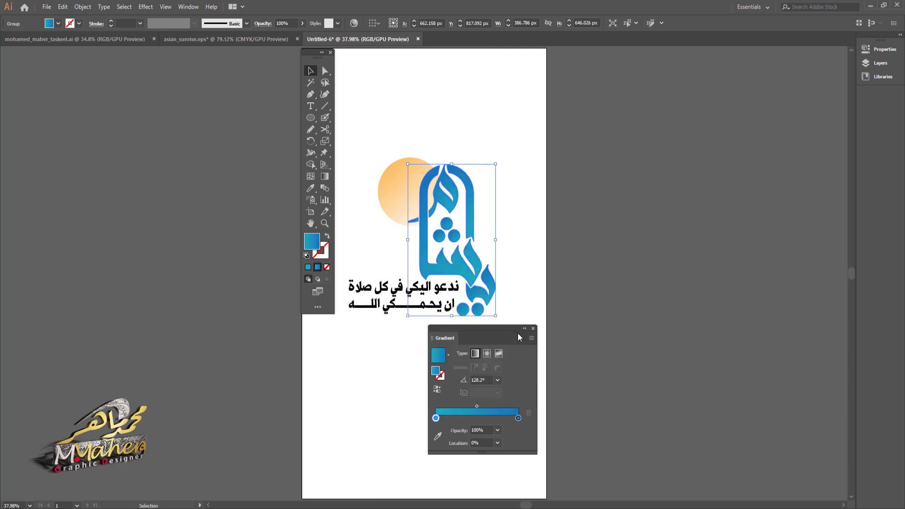
# Angle the calligraphy gradient across the arch at 113.2° and close the gradient settings.
pyautogui.click(325, 176)
pyautogui.click(466, 250)
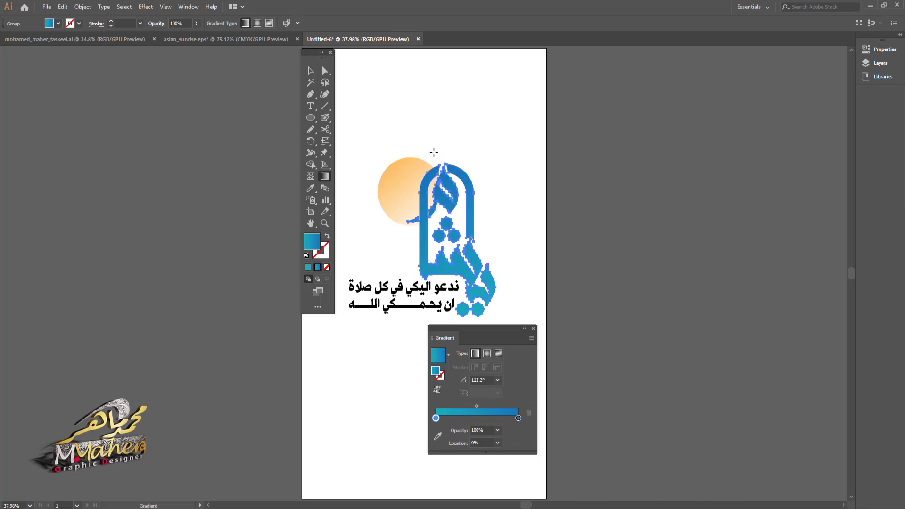
pyautogui.moveTo(433, 152); pyautogui.dragTo(503, 309)
pyautogui.click(533, 329)
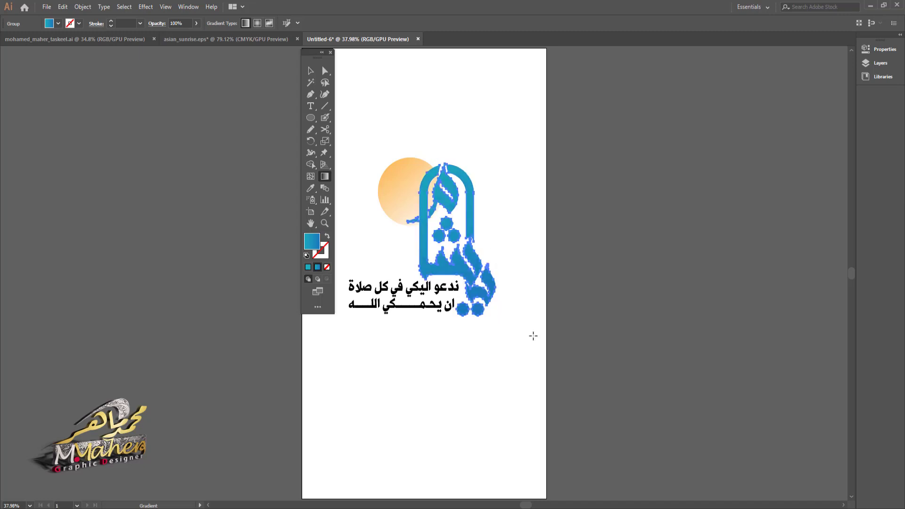
pyautogui.click(310, 73)
pyautogui.click(384, 277)
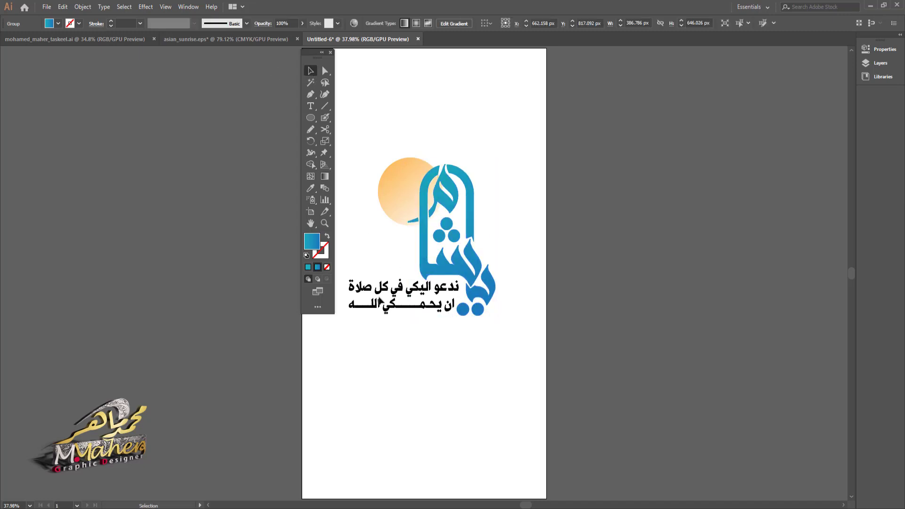
# Fill the two-line Arabic caption with dark grey #424344 via the Color Picker.
pyautogui.click(375, 306)
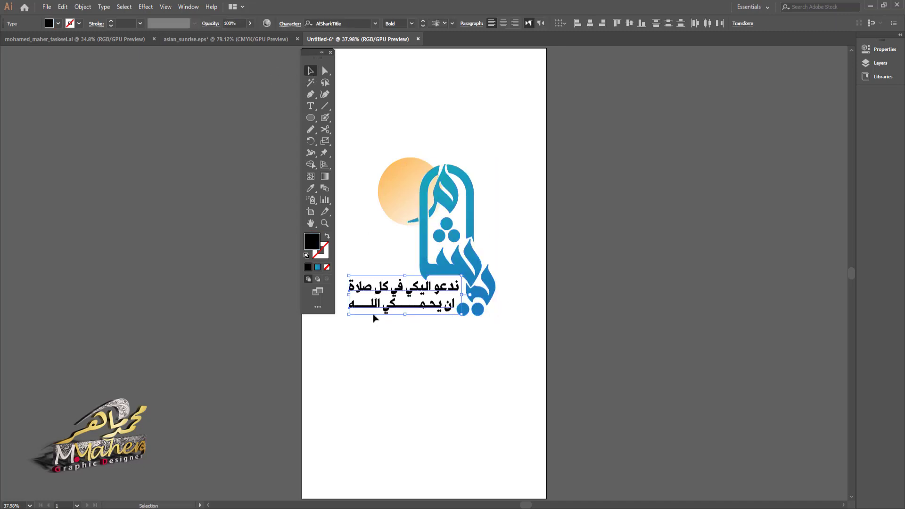
pyautogui.doubleClick(315, 241)
pyautogui.moveTo(477, 371); pyautogui.dragTo(478, 359)
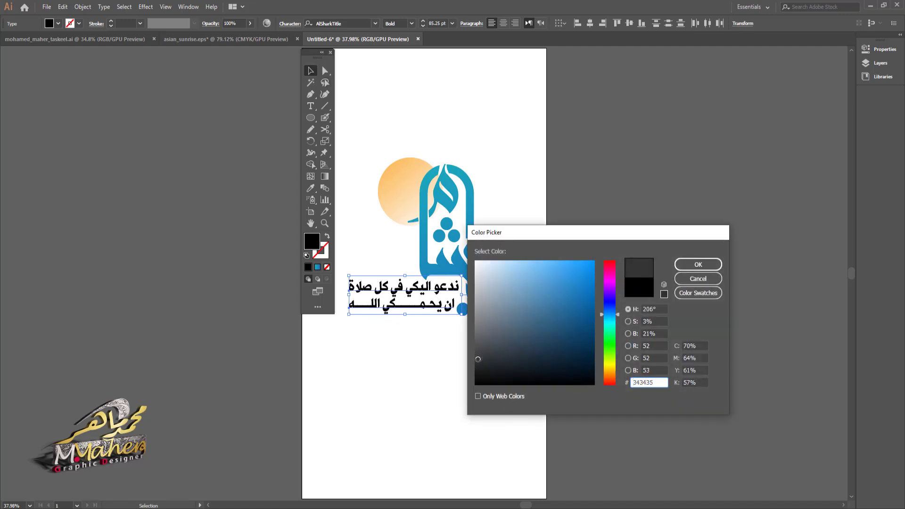
pyautogui.click(677, 265)
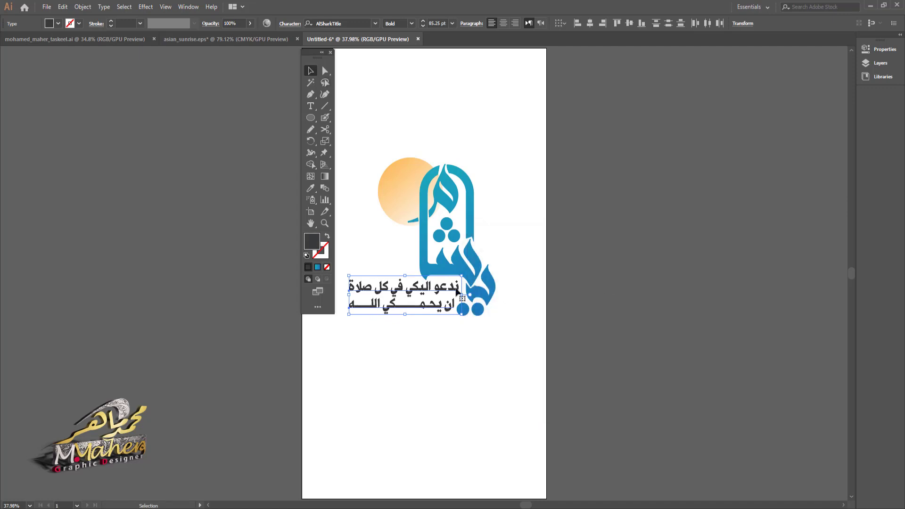
pyautogui.doubleClick(315, 242)
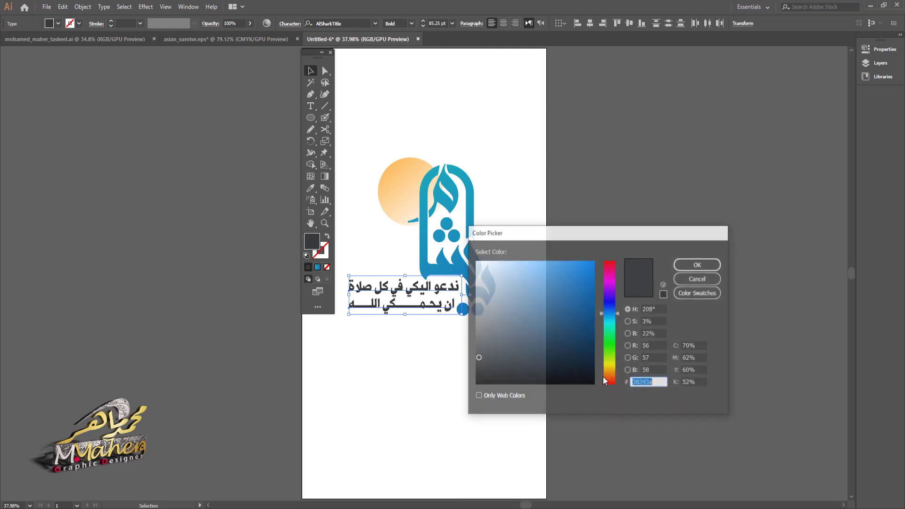
pyautogui.moveTo(479, 356); pyautogui.dragTo(478, 352)
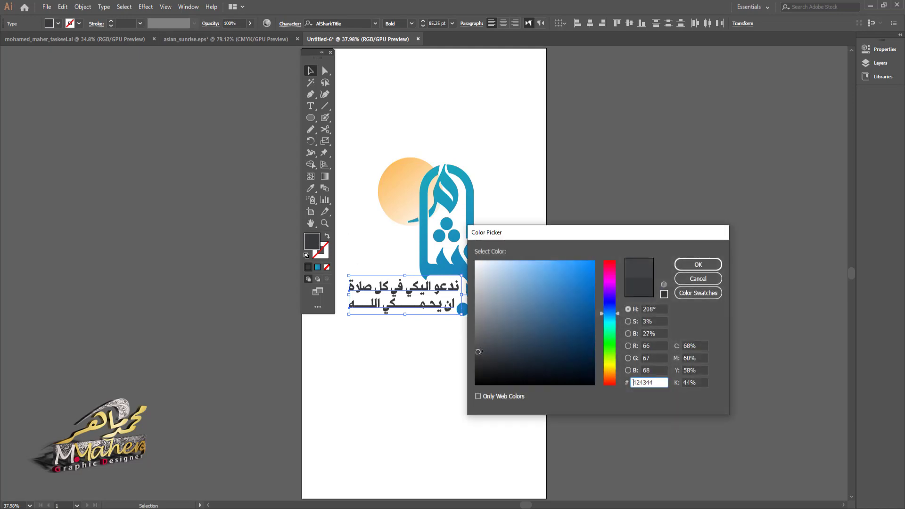
pyautogui.click(703, 267)
pyautogui.click(382, 241)
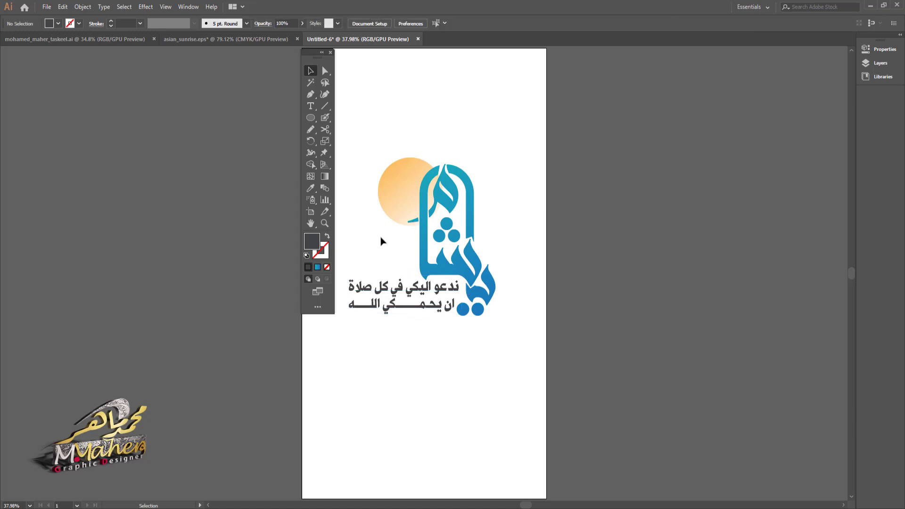
# Paste the copied flying-birds group over the lower part of the sun.
pyautogui.hotkey('ctrl', 'v')
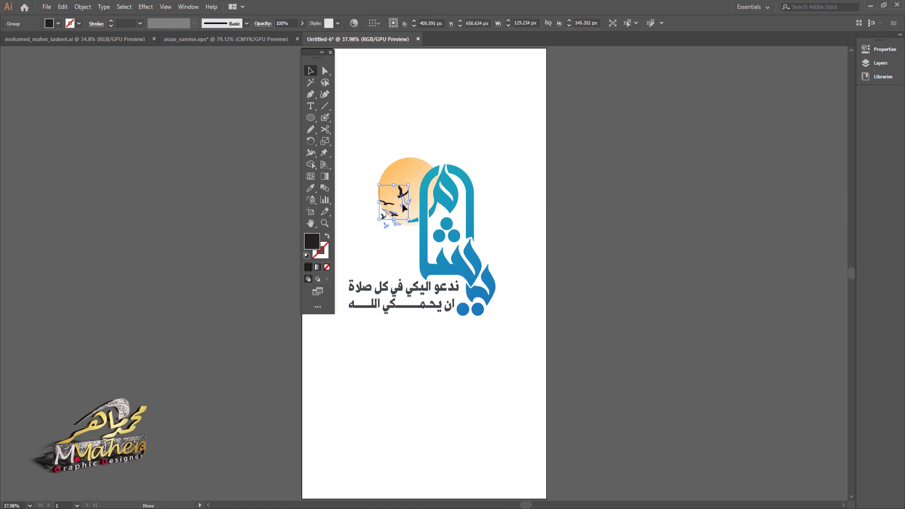
pyautogui.click(391, 254)
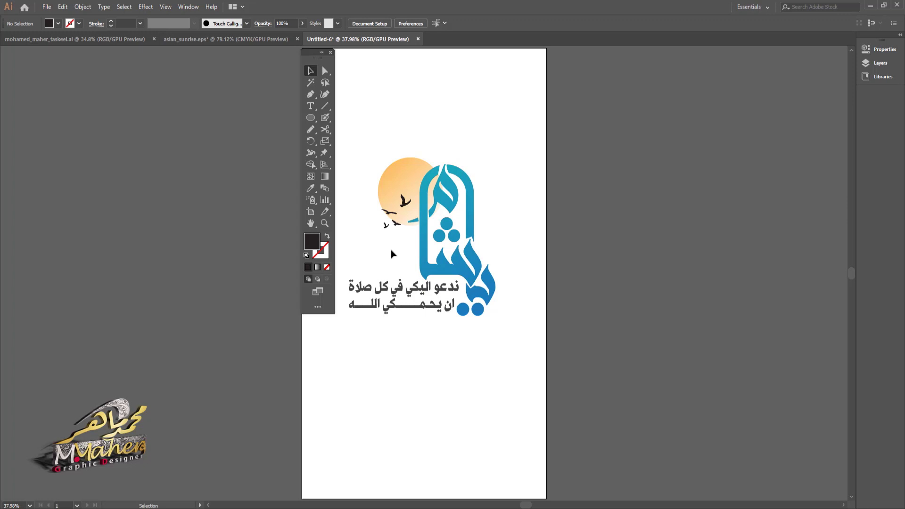
# Draw a circle above the logo, overlap an offset copy, and subtract it with Pathfinder Minus Front to form a crescent.
pyautogui.click(310, 118)
pyautogui.moveTo(418, 106); pyautogui.dragTo(454, 141)
pyautogui.press('v')
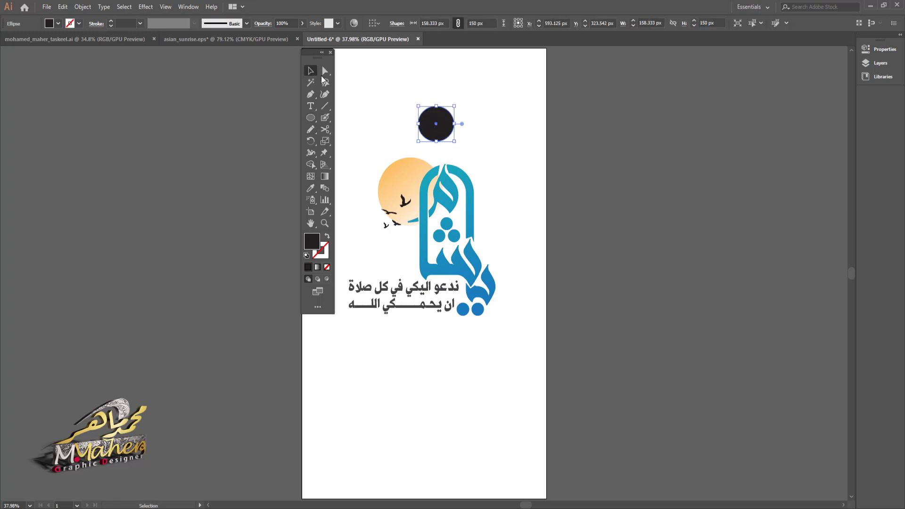
pyautogui.moveTo(443, 128); pyautogui.dragTo(455, 125)
pyautogui.moveTo(405, 109); pyautogui.dragTo(457, 146)
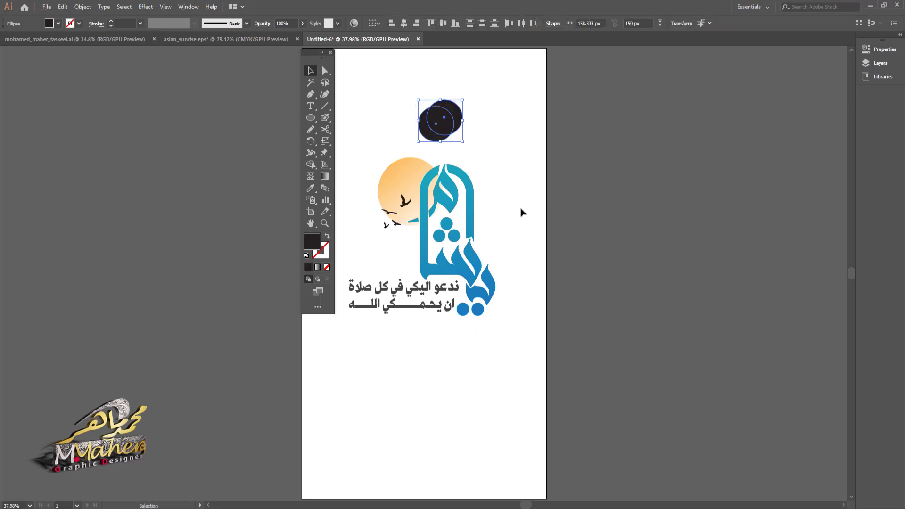
pyautogui.click(189, 7)
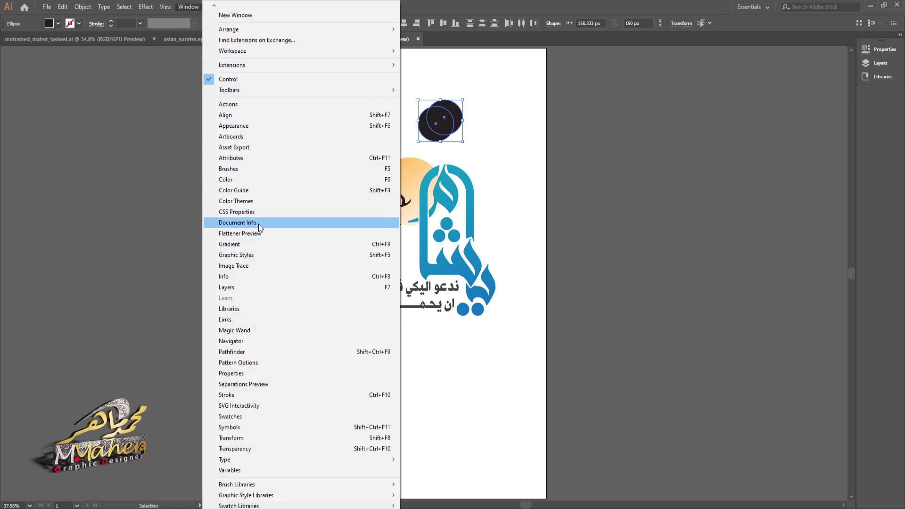
pyautogui.click(282, 351)
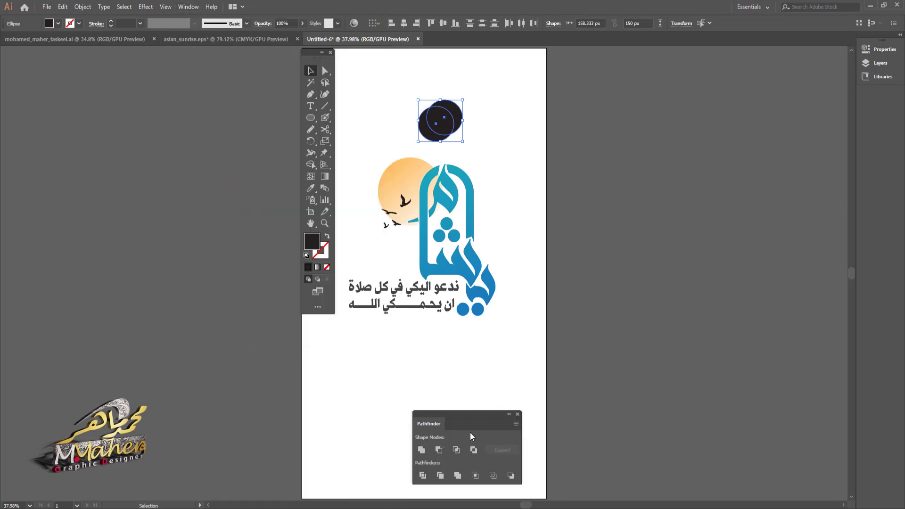
pyautogui.click(439, 450)
# Shrink the crescent, place it atop the arch, and fill it with the arch's teal gradient via Eyedropper.
pyautogui.click(483, 125)
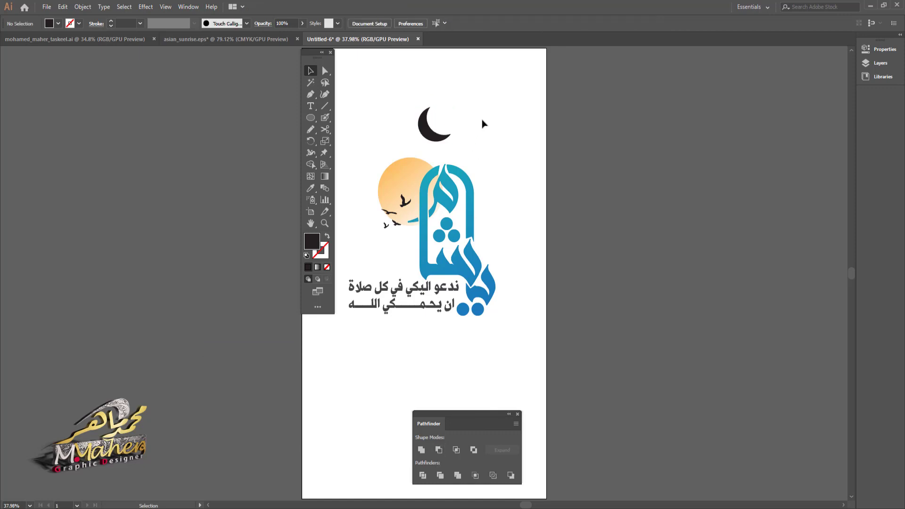
pyautogui.click(450, 113)
pyautogui.moveTo(451, 111); pyautogui.dragTo(446, 163)
pyautogui.click(450, 134)
pyautogui.press('i')
pyautogui.click(451, 199)
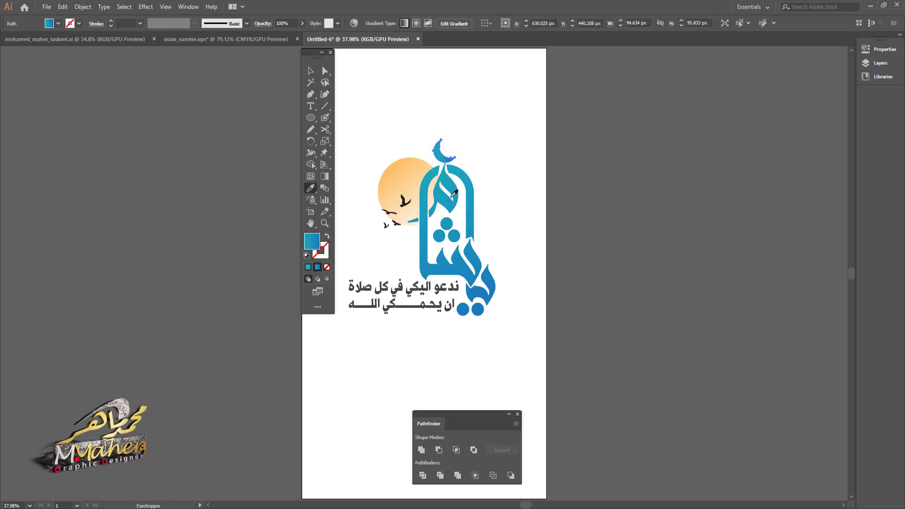
pyautogui.press('v')
pyautogui.click(415, 112)
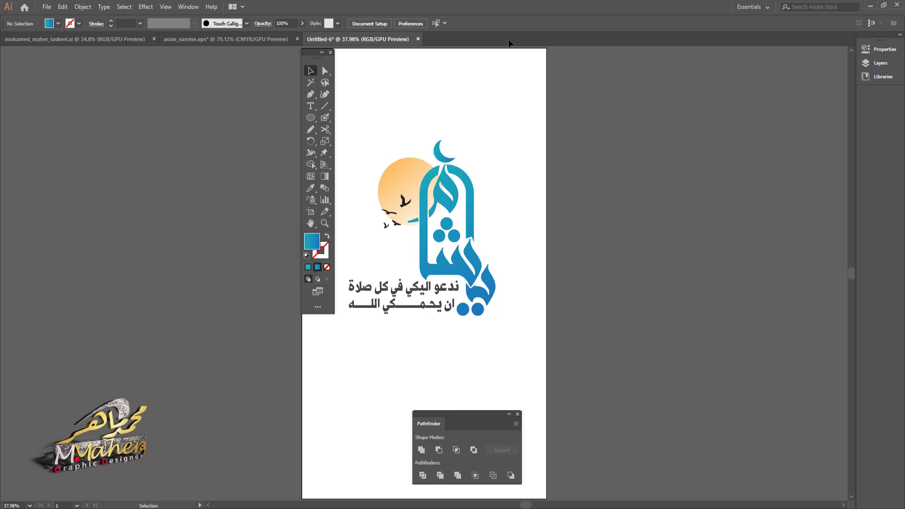
# Insert the letter ي into the second Arabic line's stretched word so it reads يحميكي, and delete one extra kashida.
pyautogui.click(310, 106)
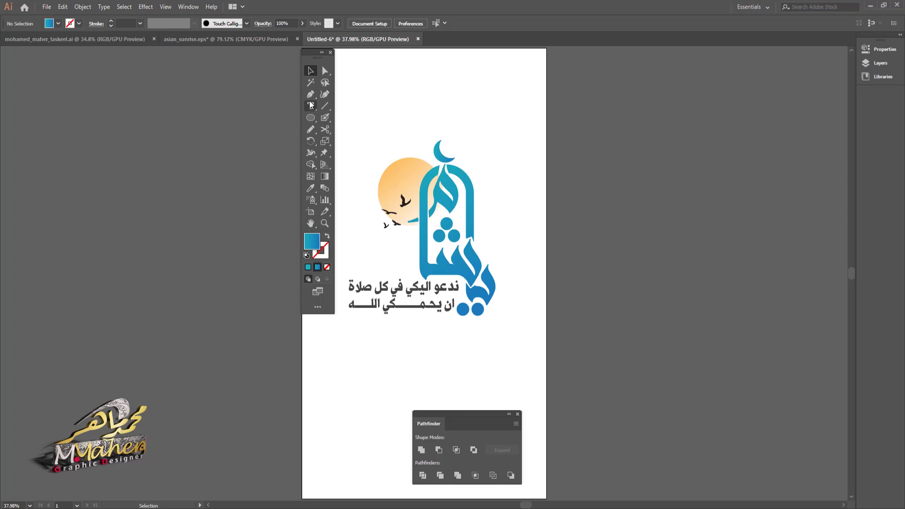
pyautogui.click(405, 303)
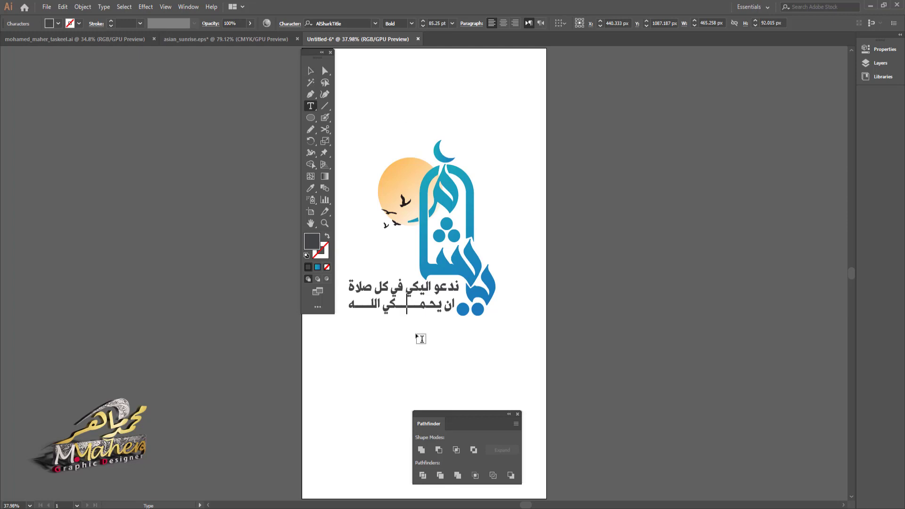
pyautogui.write('ي')
pyautogui.moveTo(418, 305); pyautogui.dragTo(411, 307)
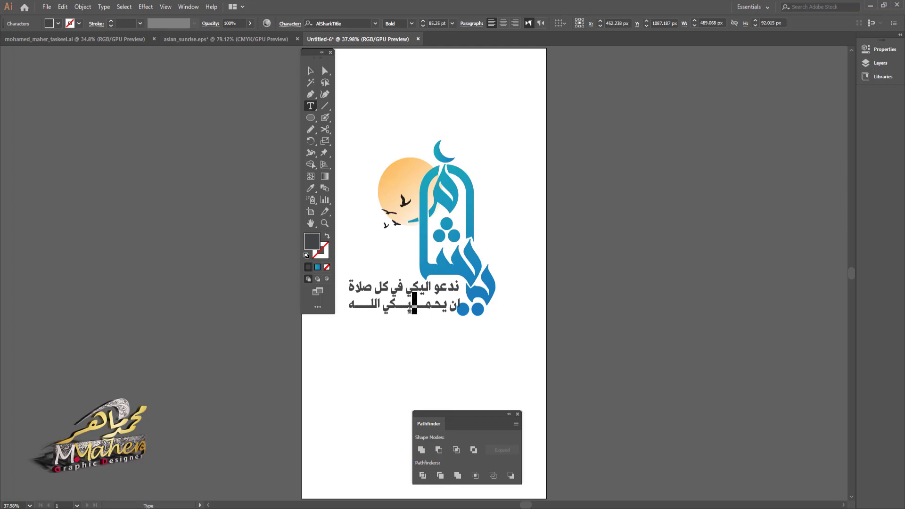
pyautogui.press('BackSpace')
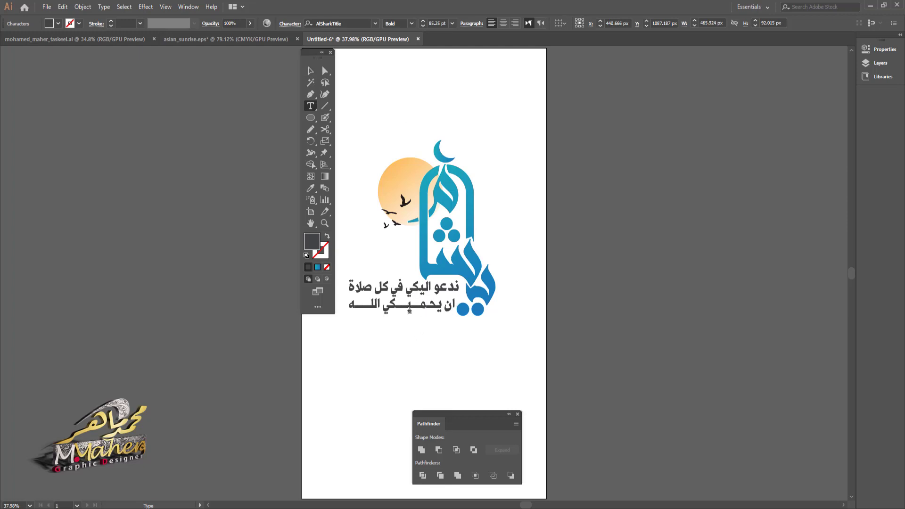
pyautogui.keyDown('ctrl'); pyautogui.click(406, 360); pyautogui.keyUp('ctrl')
pyautogui.click(324, 224)
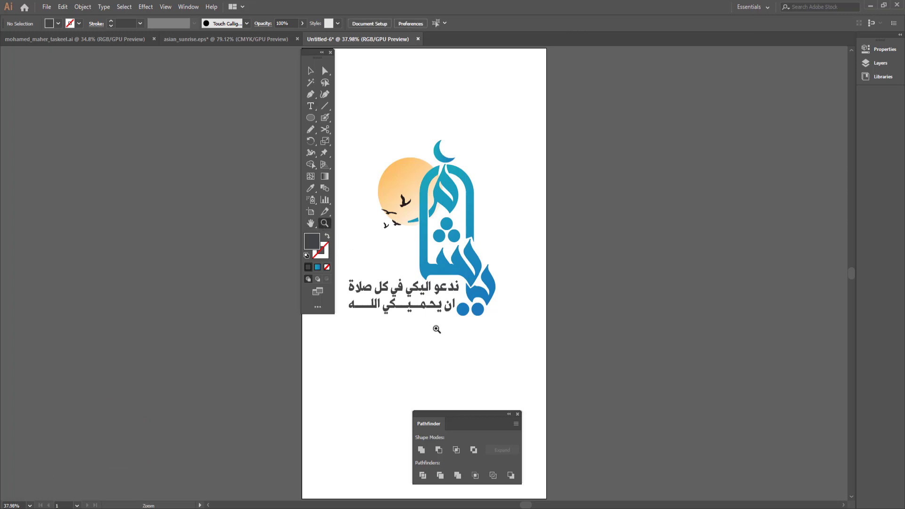